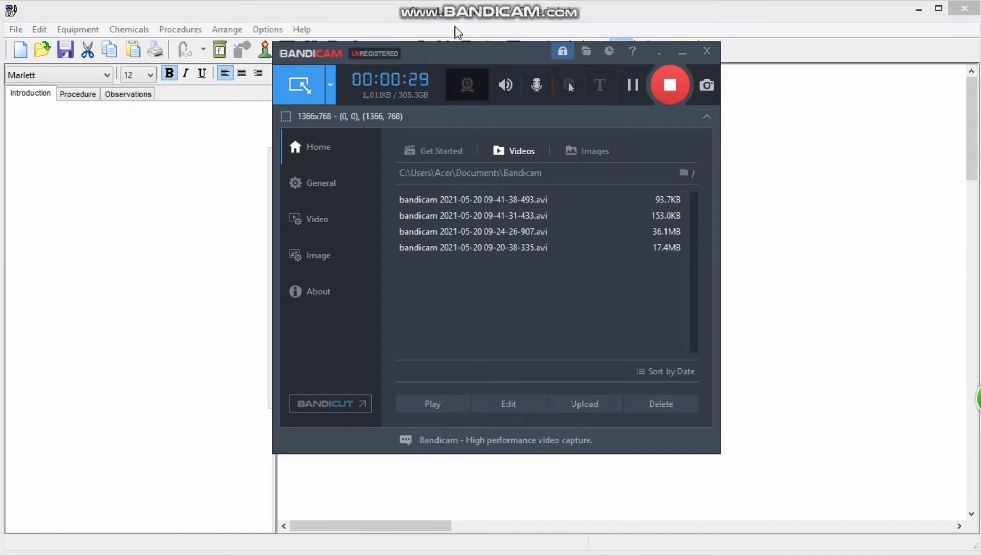
# Clear the screen recorder window out of the way and load the Fractional Crystallization Lab module.
pyautogui.moveTo(470, 54); pyautogui.dragTo(633, 99)
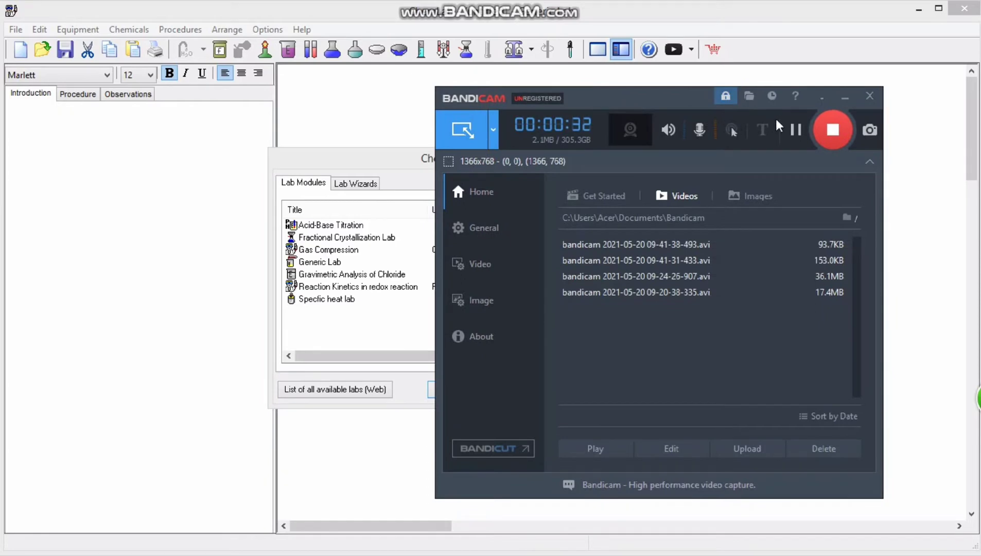
pyautogui.click(848, 100)
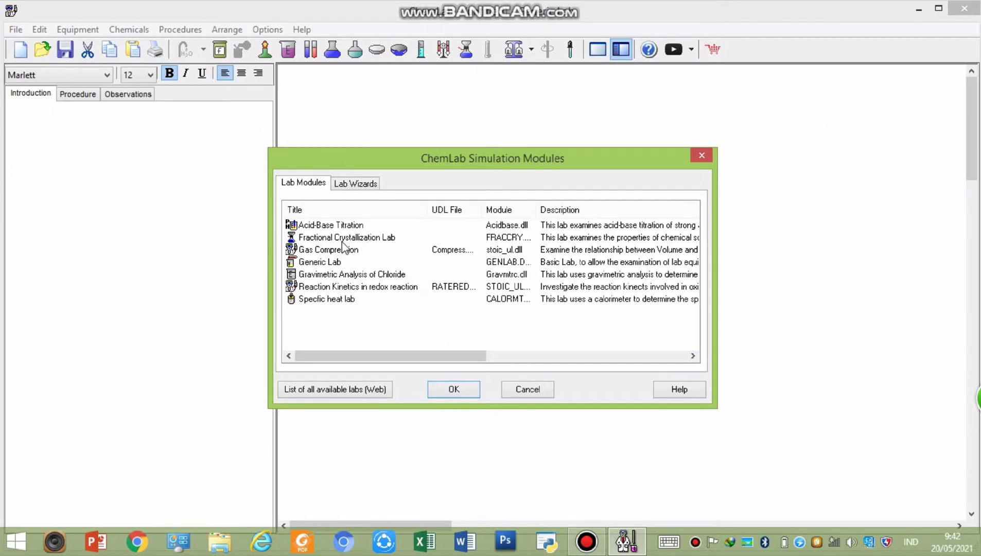
pyautogui.click(384, 241)
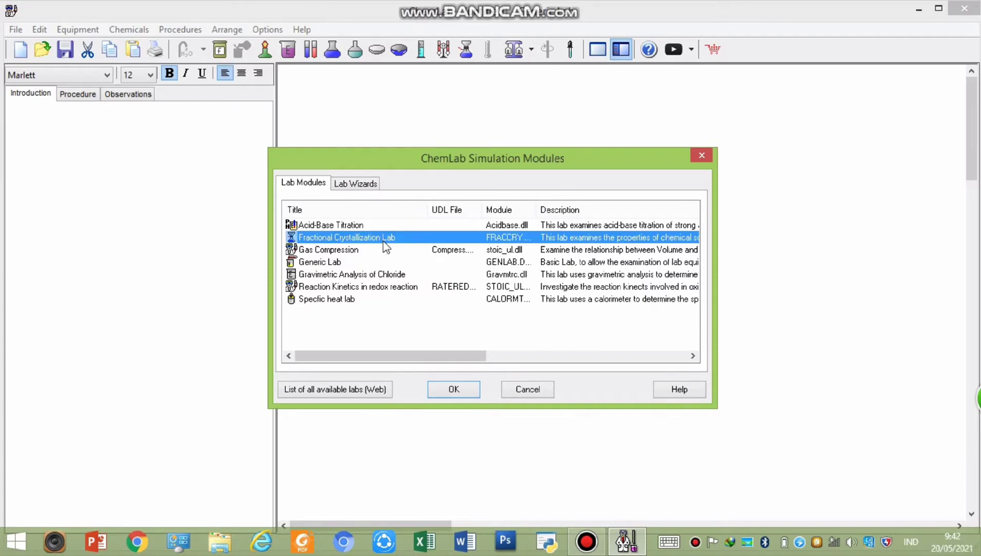
pyautogui.click(457, 391)
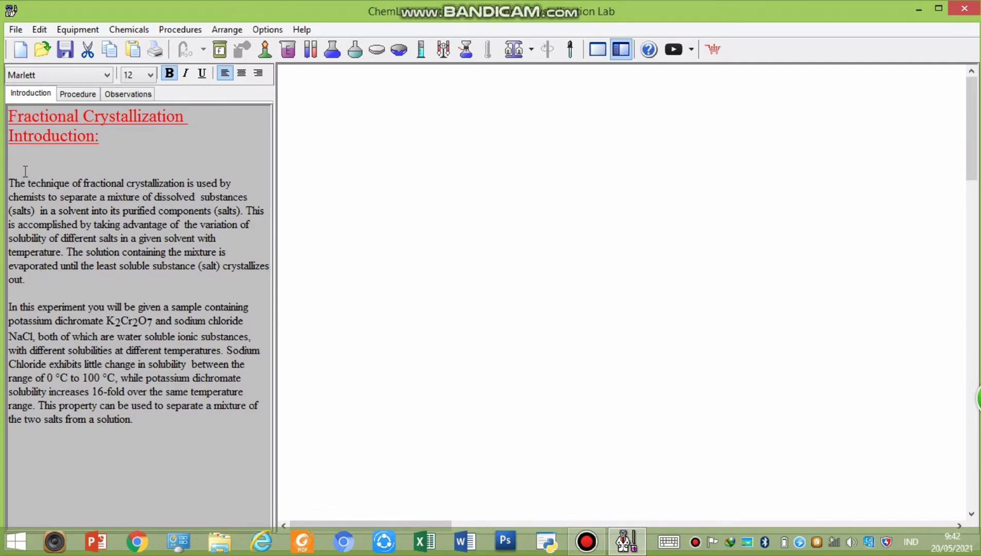
# Review the lab's introduction, procedure and observations, and highlight the Step One instructions on preparing the salt solution.
pyautogui.click(78, 96)
pyautogui.click(123, 96)
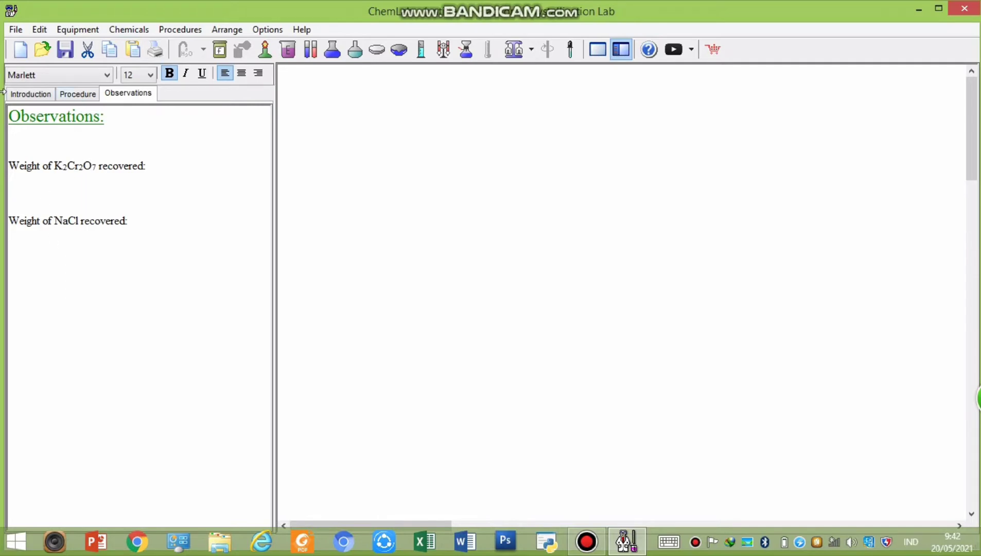
pyautogui.click(23, 96)
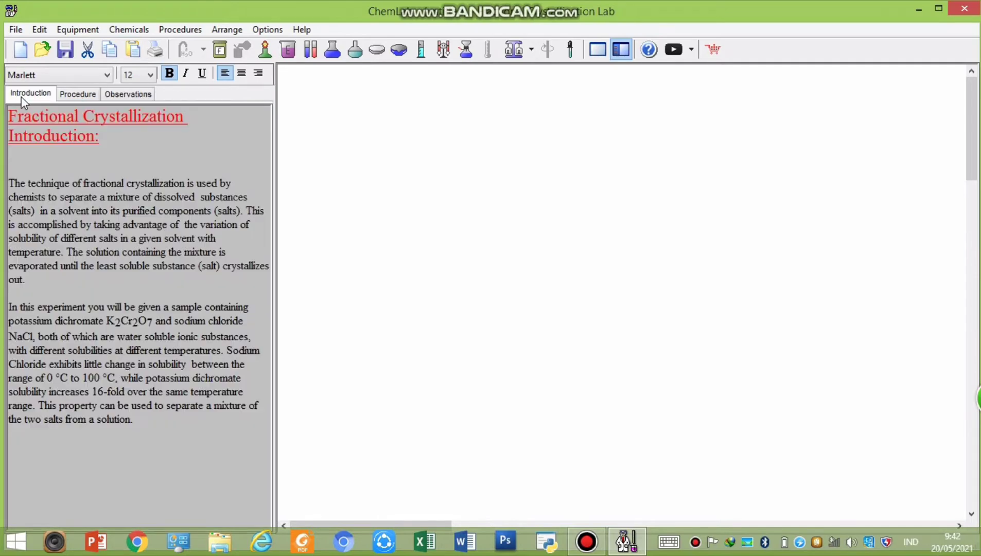
pyautogui.click(70, 94)
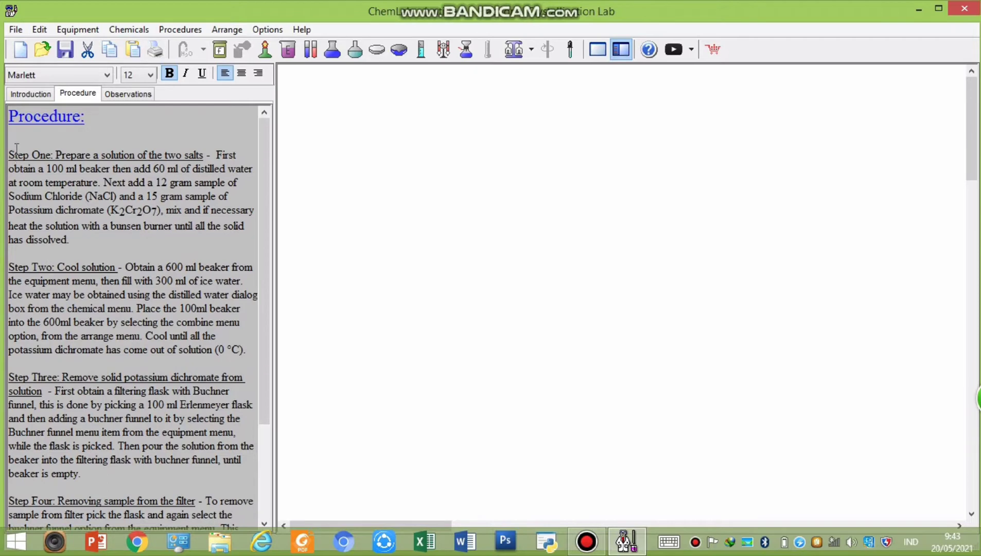
pyautogui.moveTo(9, 155); pyautogui.dragTo(70, 242)
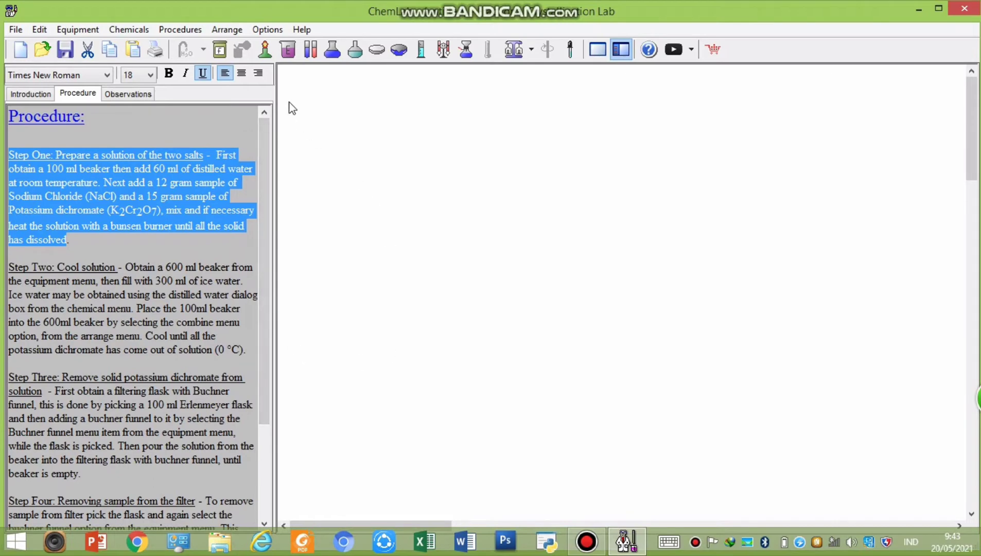
# Add a 100 ml beaker to the lab workspace and move it slightly lower.
pyautogui.click(291, 48)
pyautogui.click(402, 178)
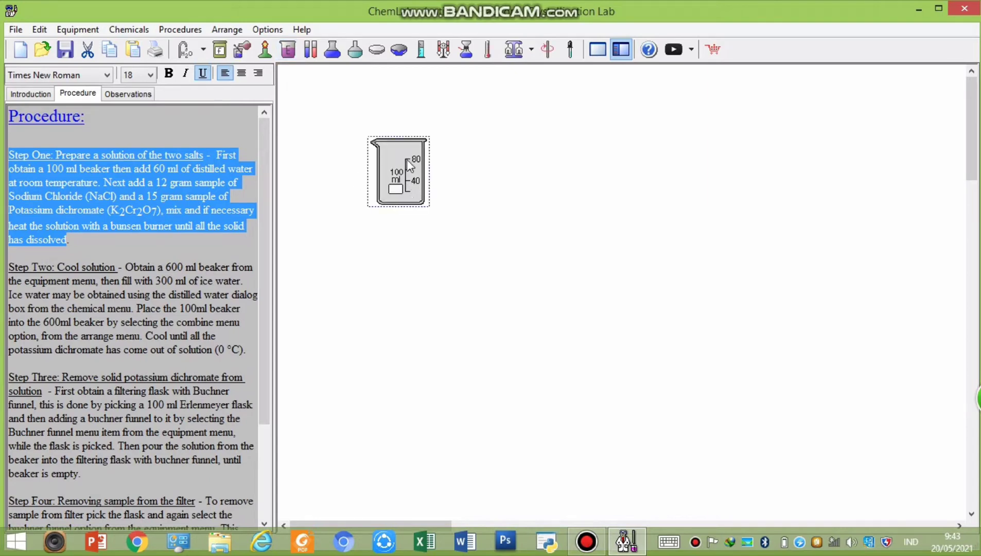
pyautogui.moveTo(403, 152); pyautogui.dragTo(414, 192)
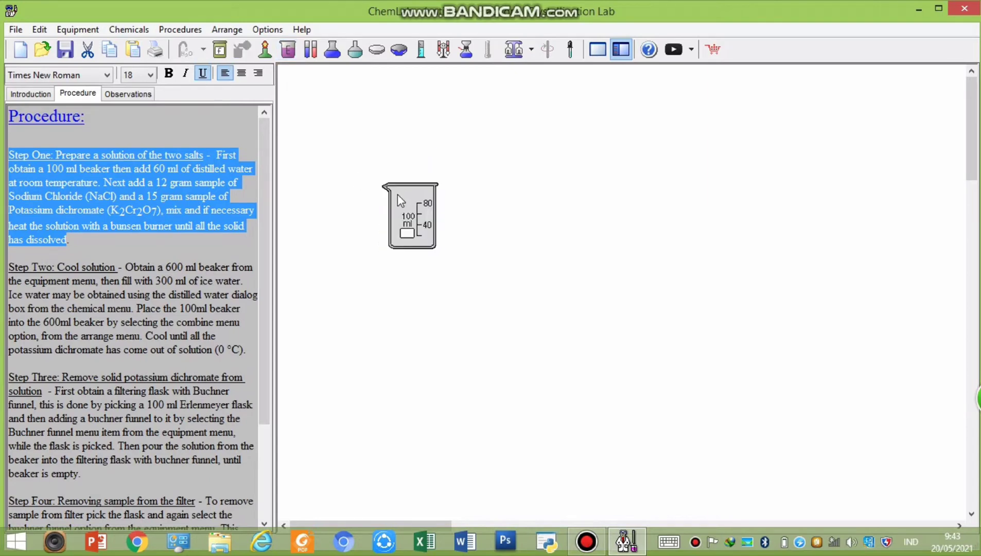
pyautogui.click(78, 30)
pyautogui.moveTo(146, 32)
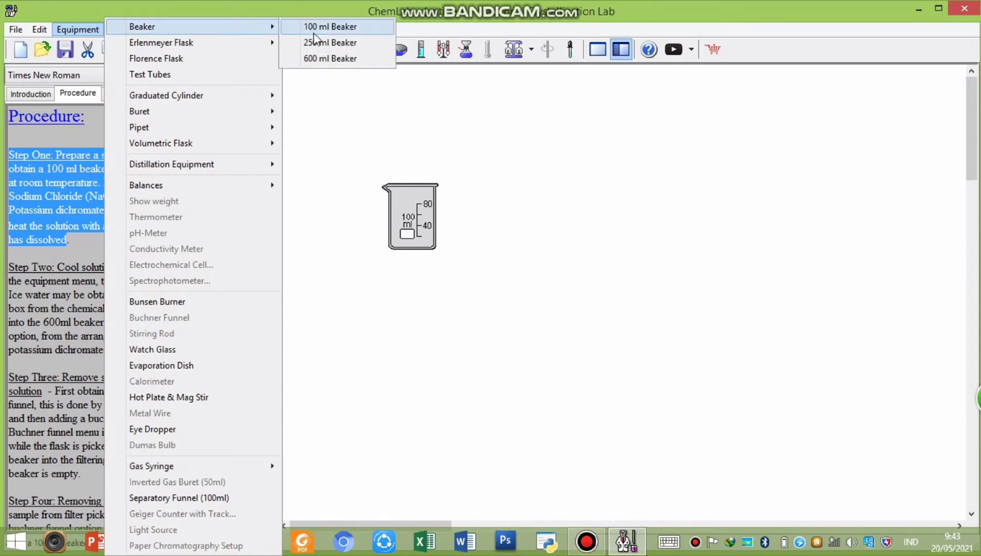
pyautogui.click(444, 153)
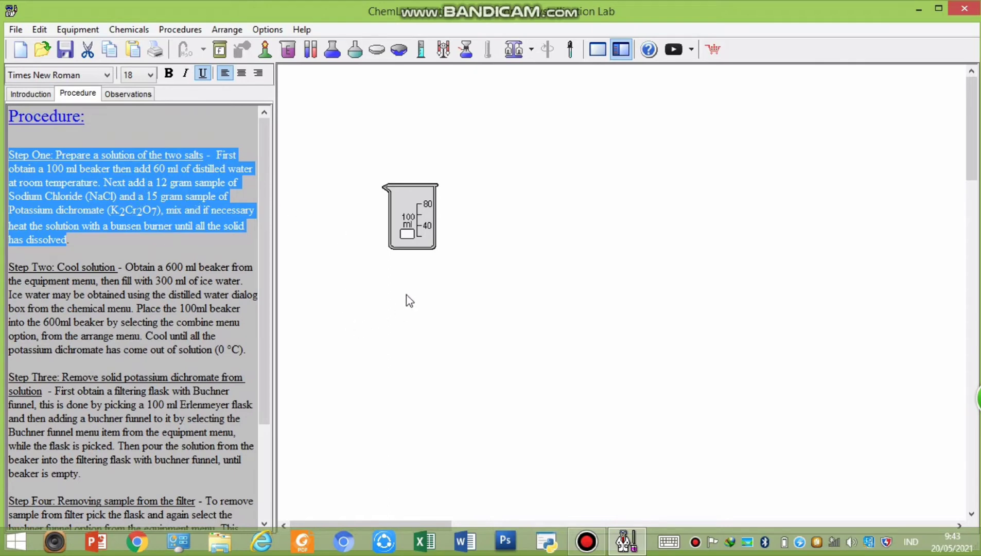
# Add 60 ml of distilled water to the 100 ml beaker.
pyautogui.click(406, 200)
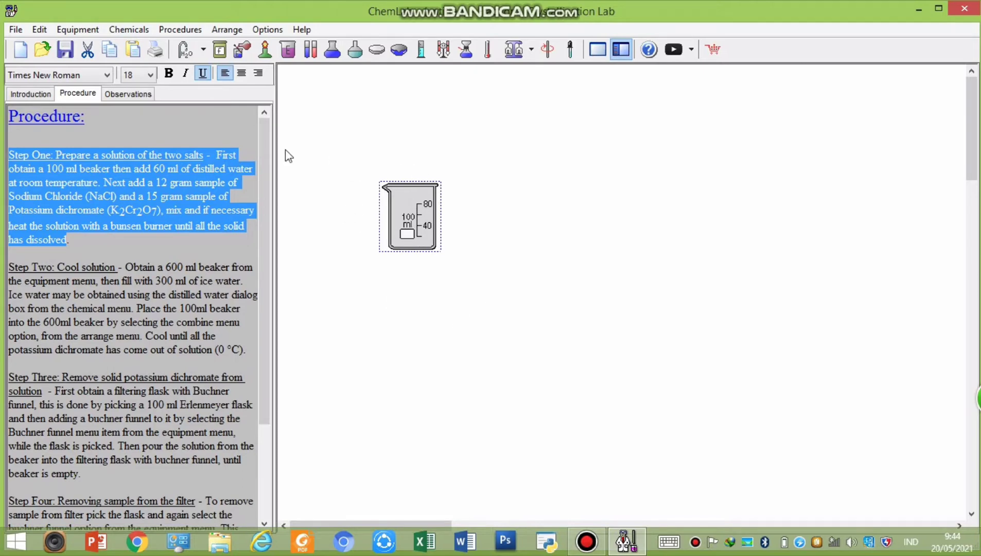
pyautogui.click(225, 50)
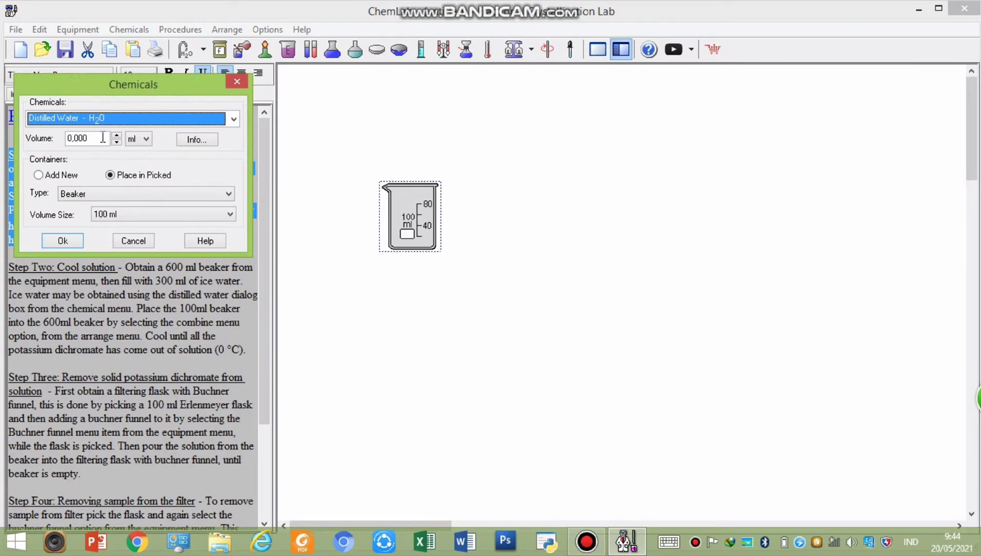
pyautogui.moveTo(103, 138); pyautogui.dragTo(63, 144)
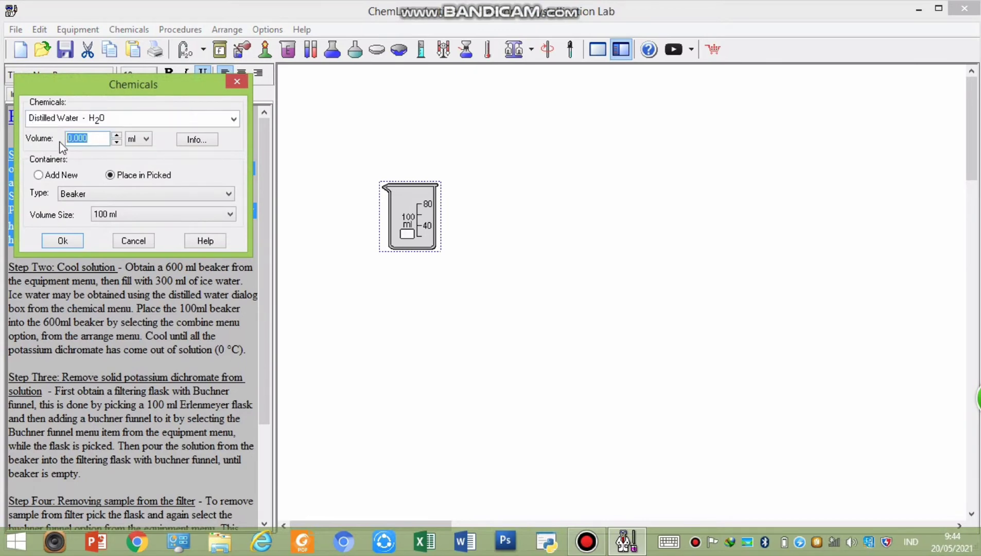
pyautogui.write('60')
pyautogui.click(76, 247)
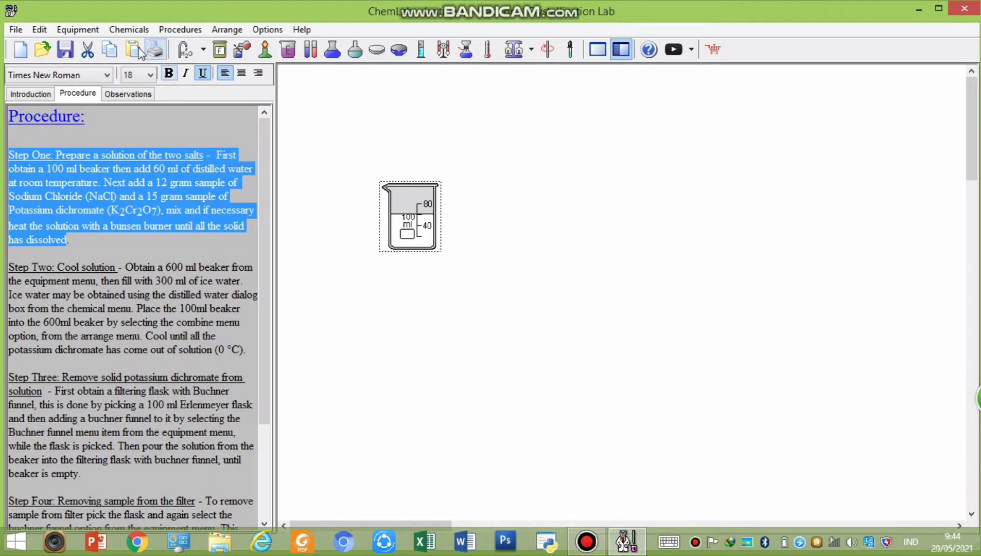
# Add 12 g of sodium chloride (NaCl) to the water in the 100 ml beaker.
pyautogui.click(220, 52)
pyautogui.click(203, 116)
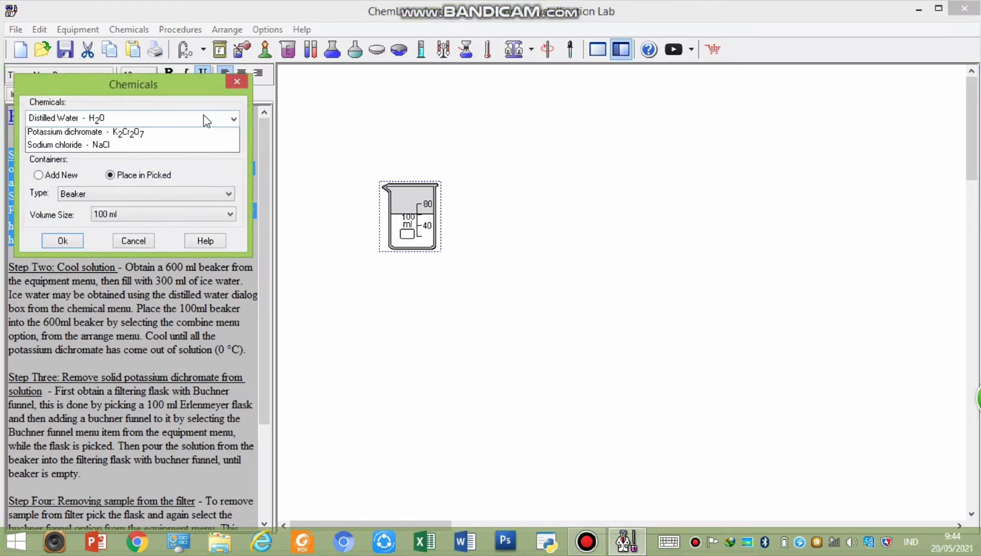
pyautogui.click(165, 186)
pyautogui.moveTo(94, 139); pyautogui.dragTo(41, 145)
pyautogui.write('12')
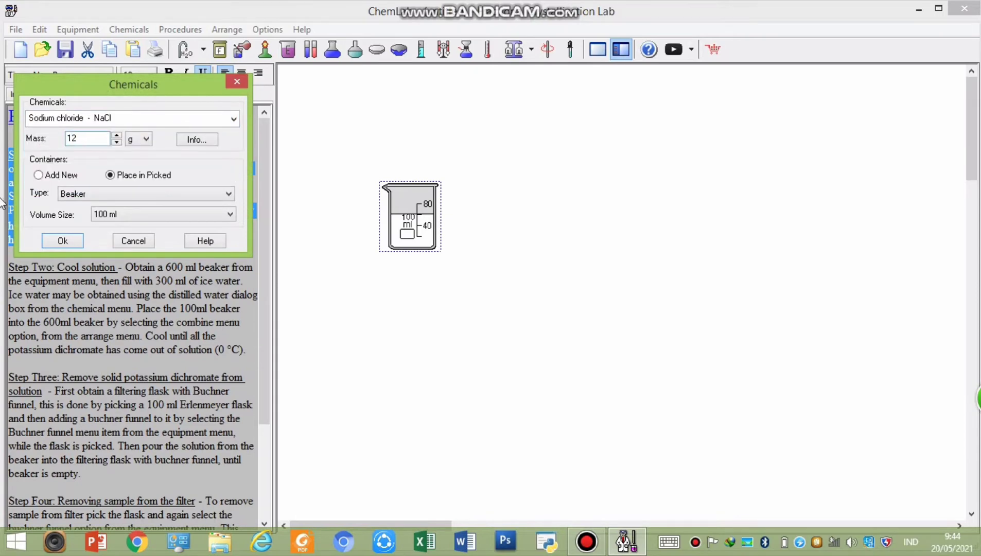
pyautogui.click(62, 241)
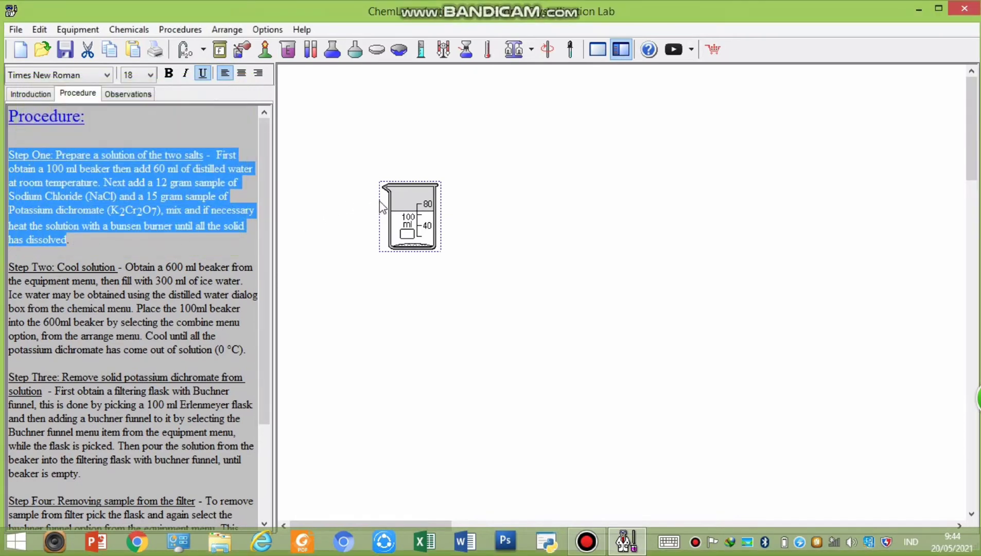
# Add 15 g of potassium dichromate (K2Cr2O7) to the solution in the 100 ml beaker.
pyautogui.click(226, 52)
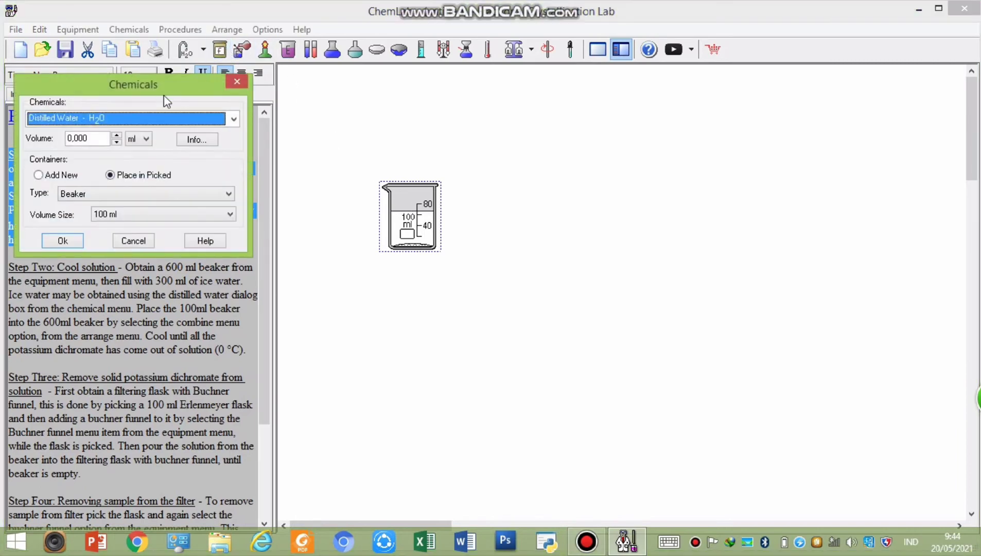
pyautogui.click(151, 114)
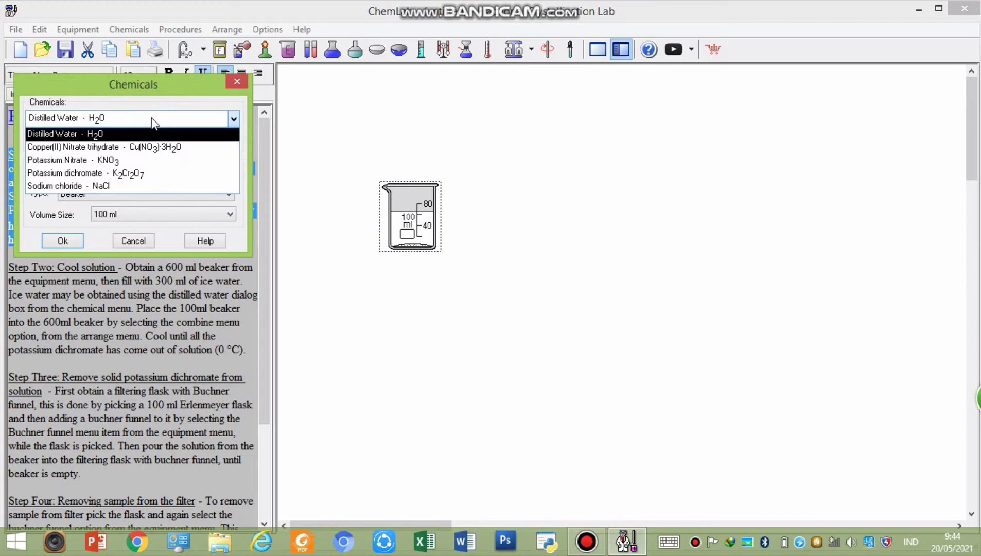
pyautogui.click(155, 175)
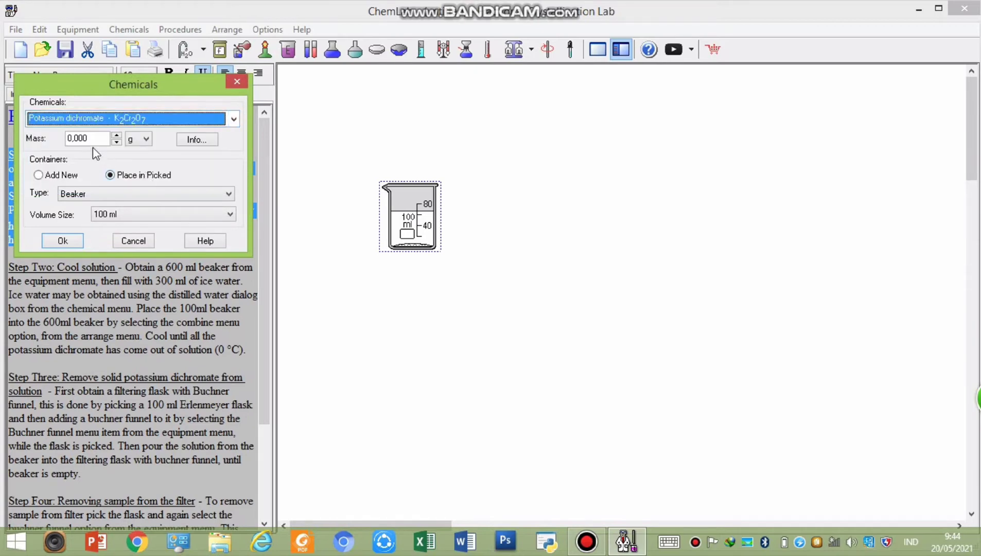
pyautogui.moveTo(143, 84); pyautogui.dragTo(338, 79)
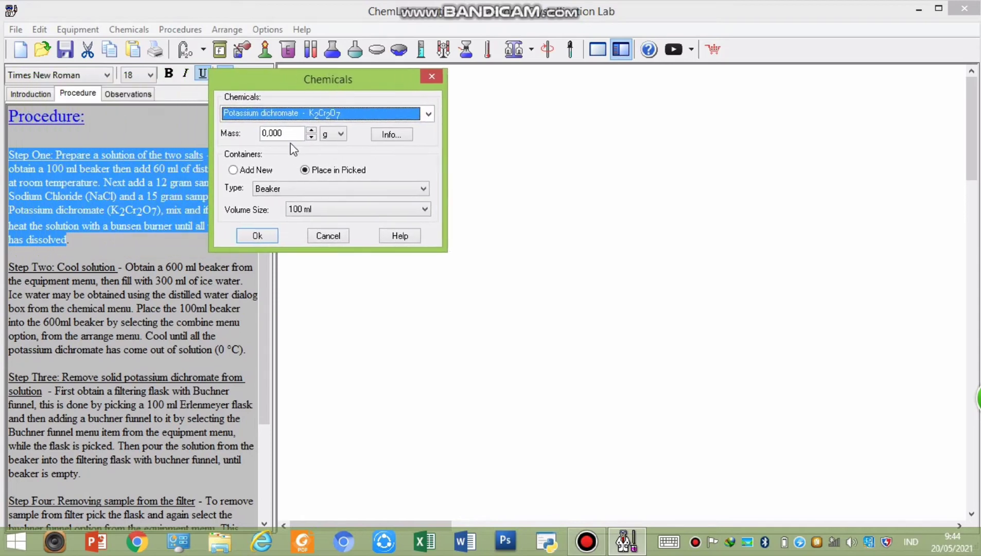
pyautogui.click(292, 135)
pyautogui.write('15')
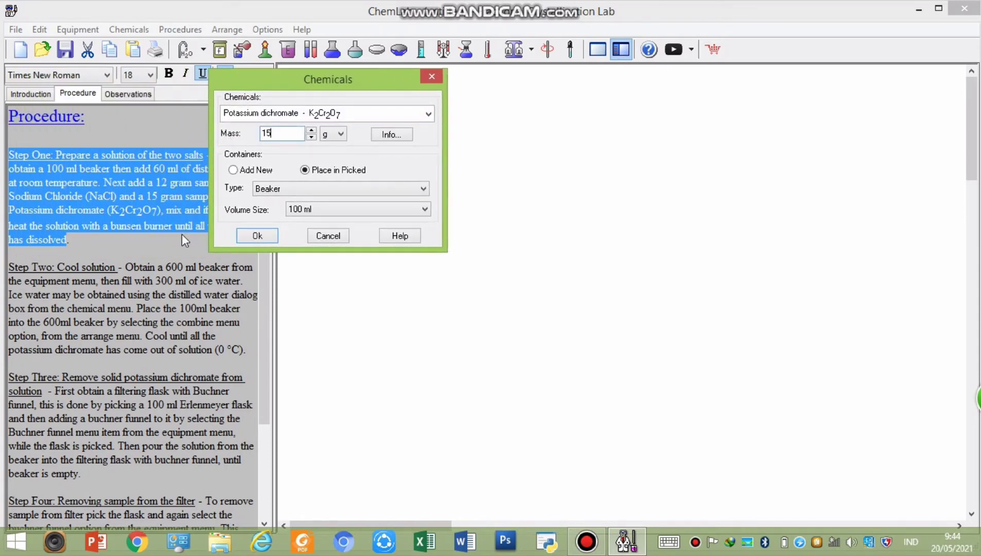
pyautogui.click(256, 236)
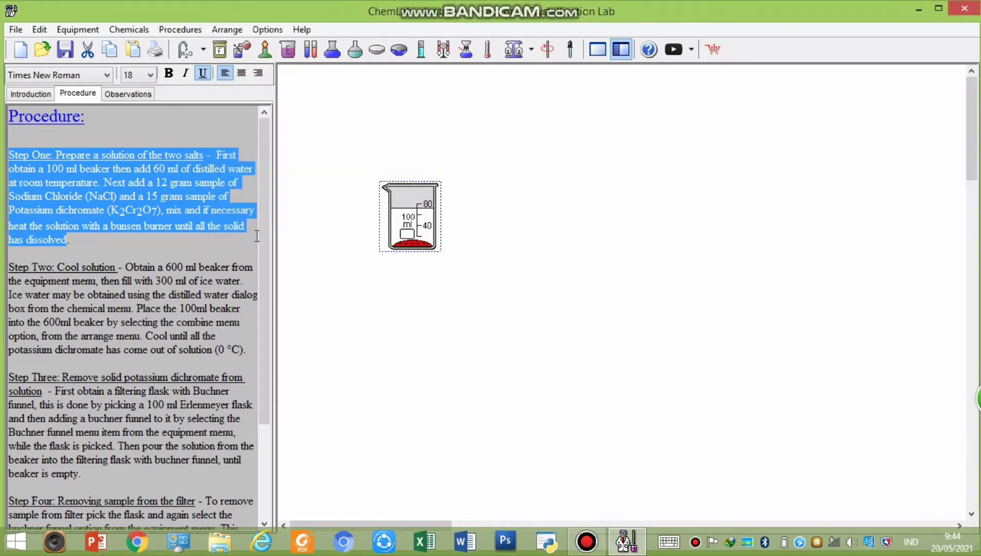
# Stir the salt solution with a stirring rod and heat the beaker with a Bunsen burner.
pyautogui.click(551, 50)
pyautogui.click(267, 52)
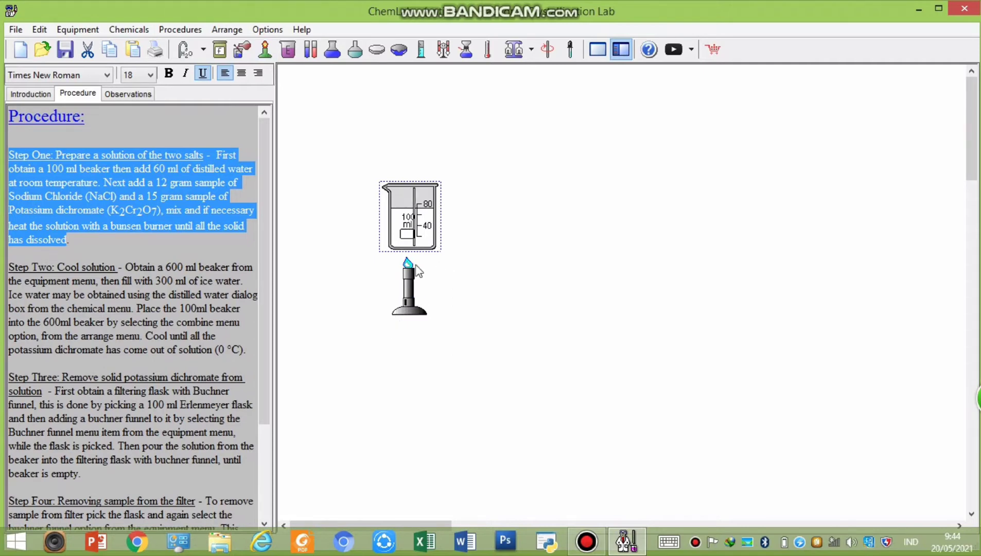
# Remove the Bunsen burner and the stirring rod, and shift the 100 ml beaker further right in the workspace.
pyautogui.click(418, 309)
pyautogui.moveTo(418, 308); pyautogui.dragTo(349, 240)
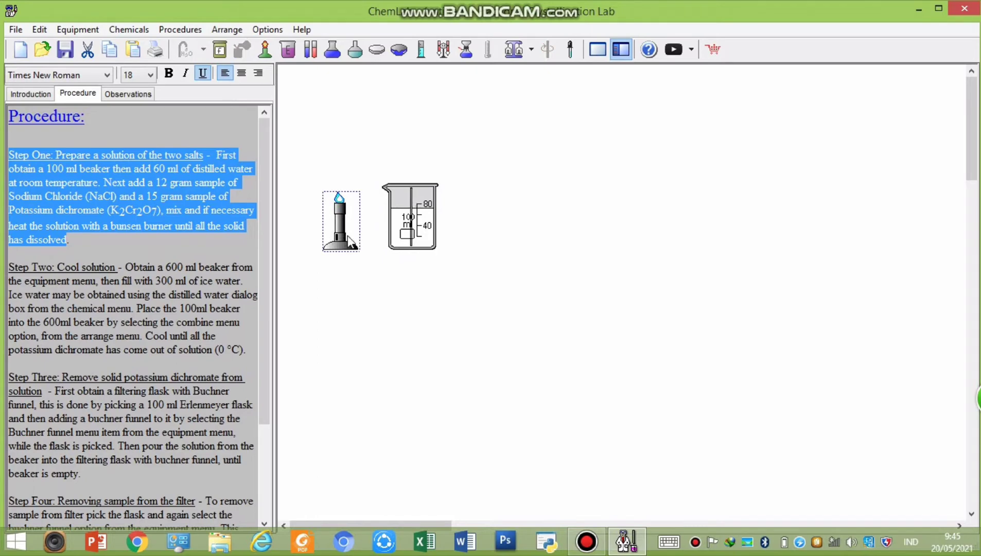
pyautogui.press('Delete')
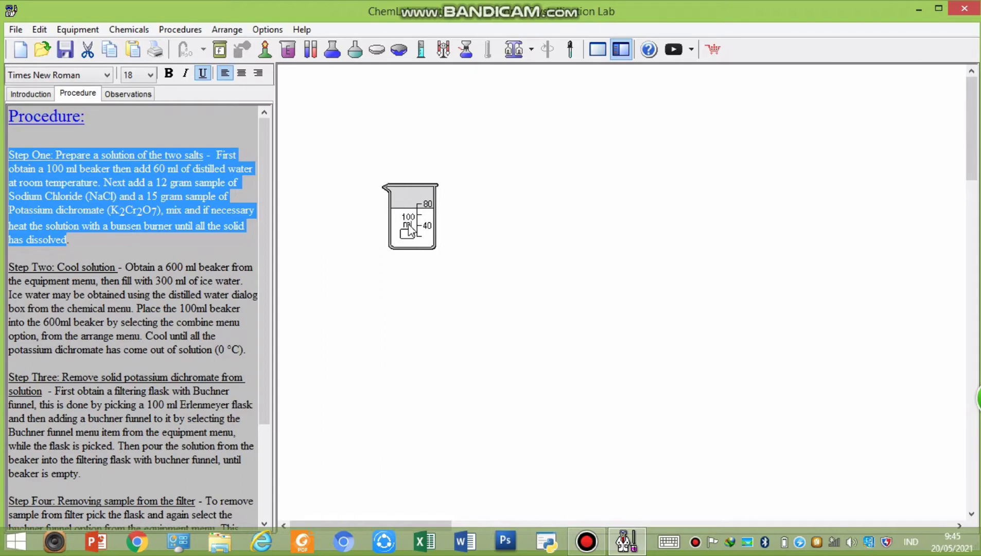
pyautogui.moveTo(412, 231); pyautogui.dragTo(475, 237)
# Highlight the Step Two cooling instructions and place a 600 ml beaker to the right of the 100 ml beaker.
pyautogui.click(19, 265)
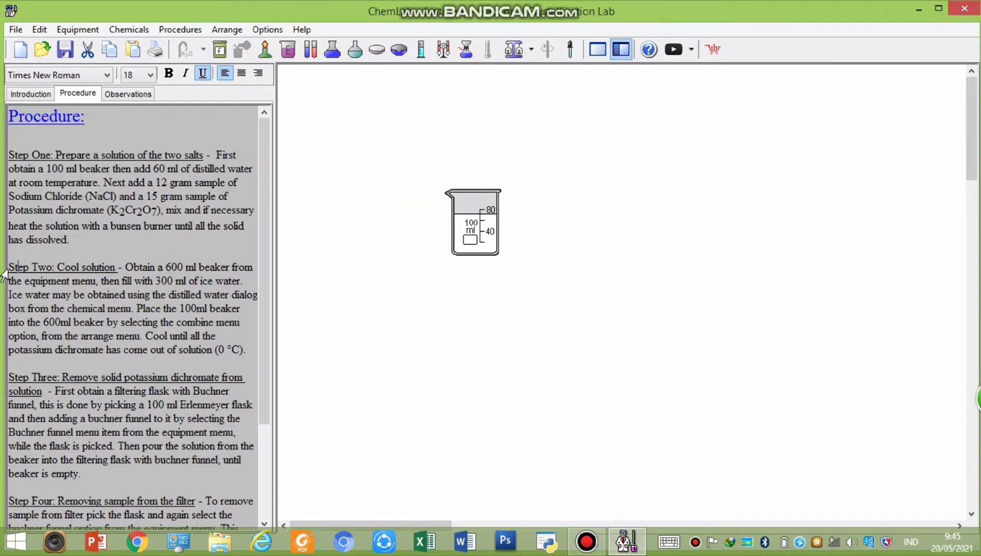
pyautogui.moveTo(10, 265); pyautogui.dragTo(247, 352)
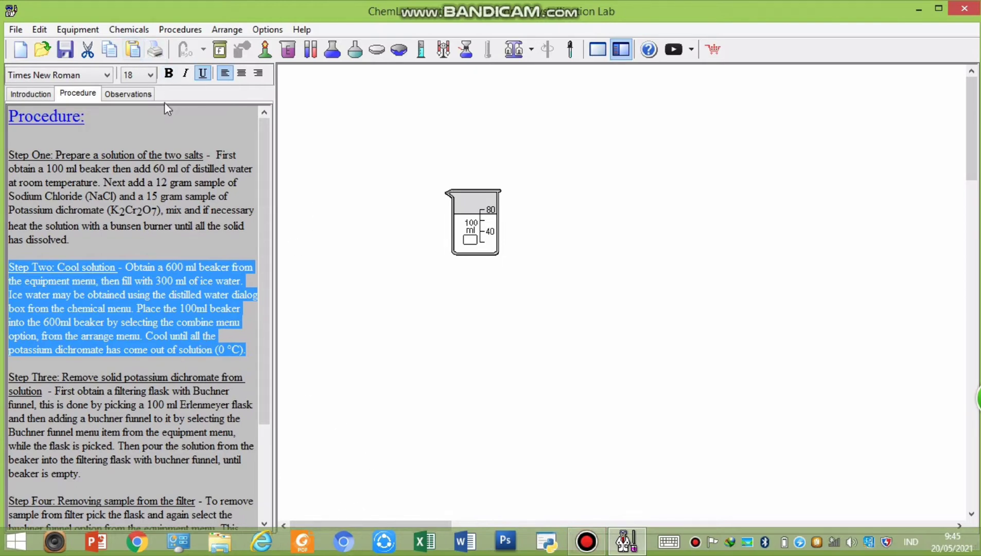
pyautogui.click(82, 31)
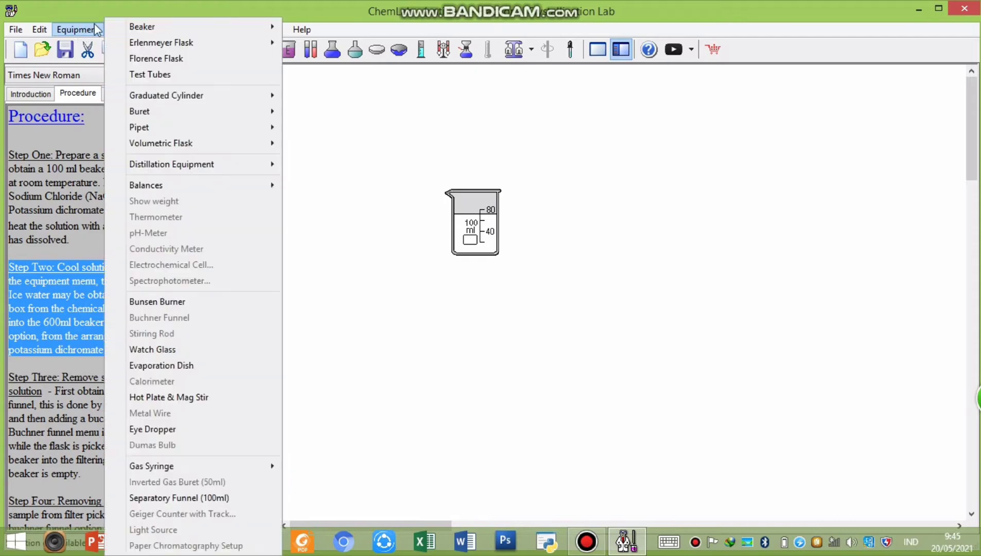
pyautogui.moveTo(241, 31)
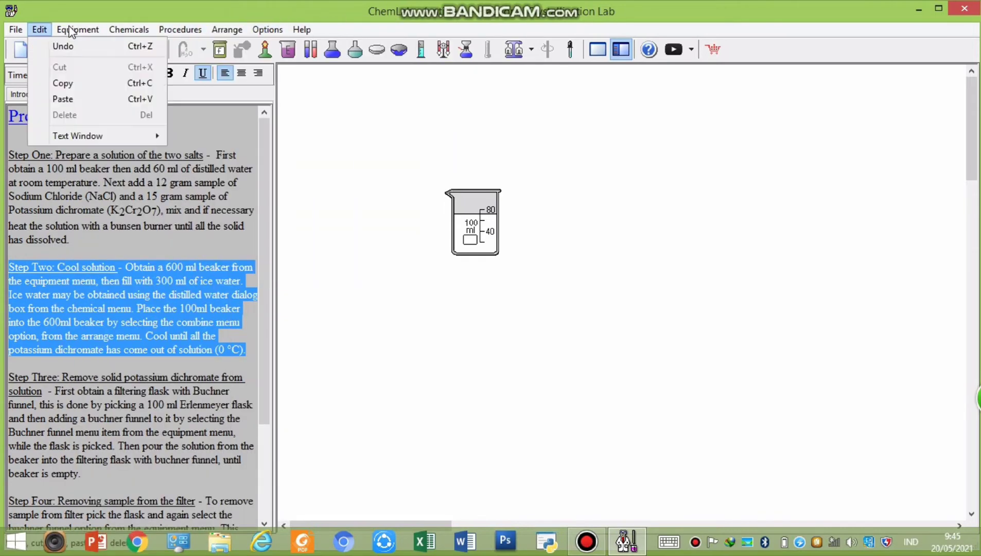
pyautogui.moveTo(76, 26)
pyautogui.moveTo(210, 22)
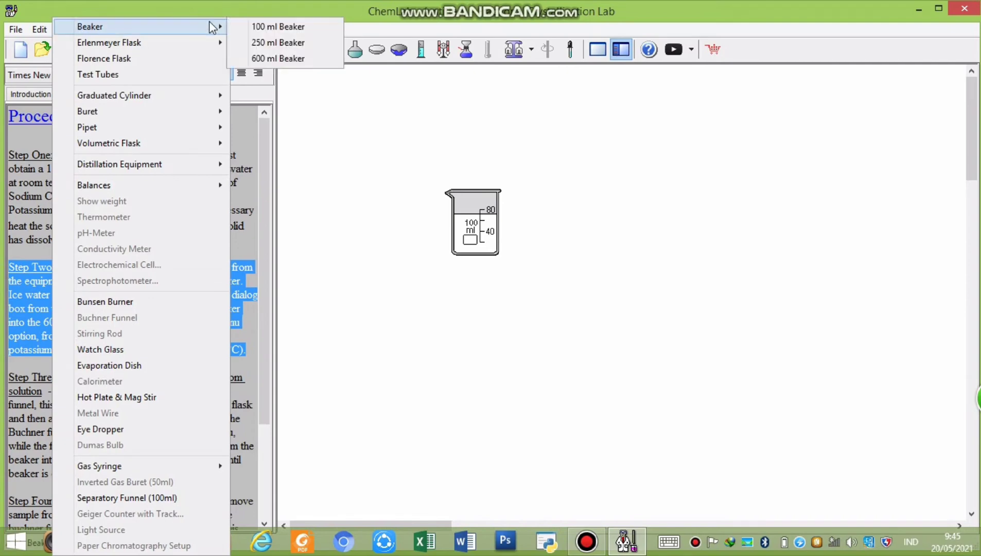
pyautogui.click(280, 64)
pyautogui.doubleClick(415, 192)
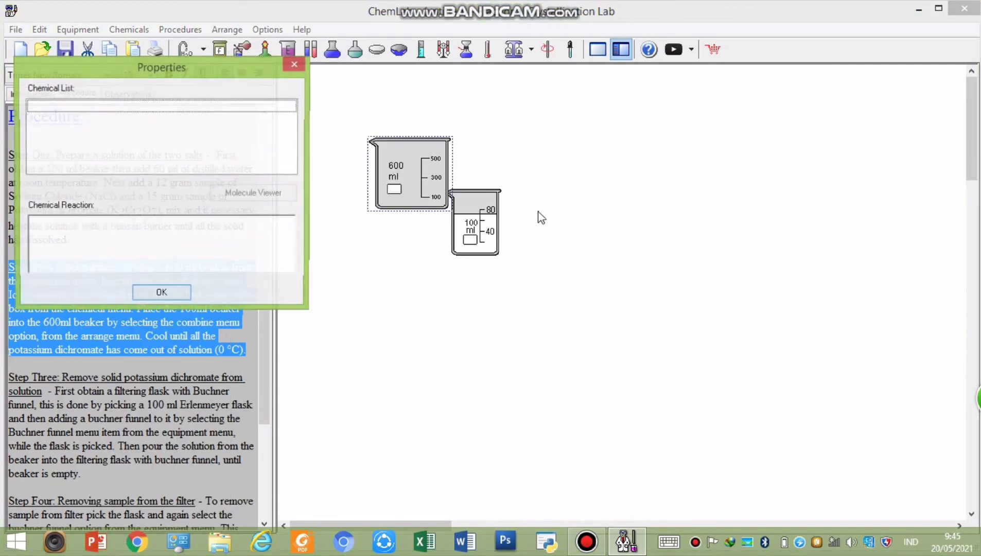
pyautogui.click(295, 64)
pyautogui.moveTo(413, 174); pyautogui.dragTo(580, 225)
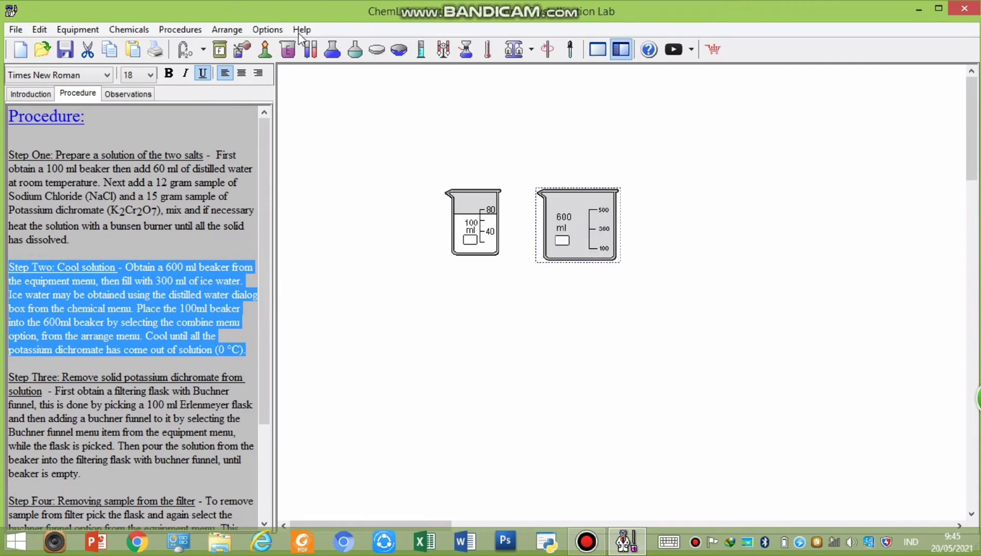
# Fill the 600 ml beaker with 300 ml of ice water in three additions.
pyautogui.click(204, 48)
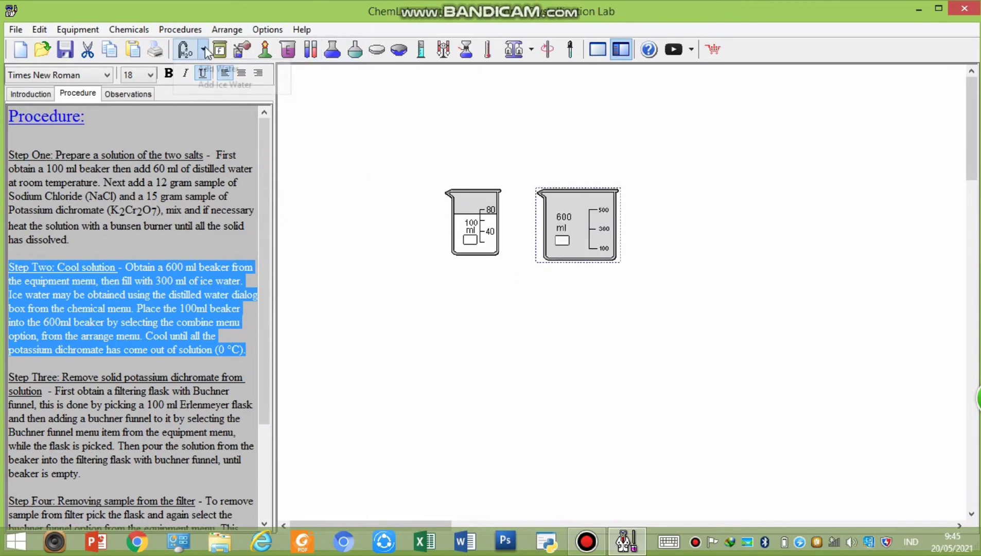
pyautogui.click(216, 85)
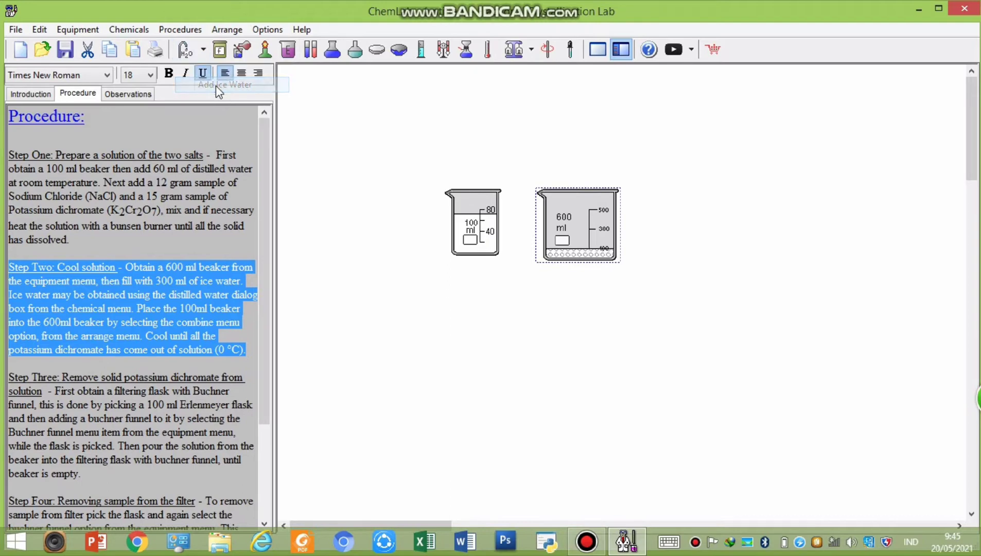
pyautogui.click(203, 48)
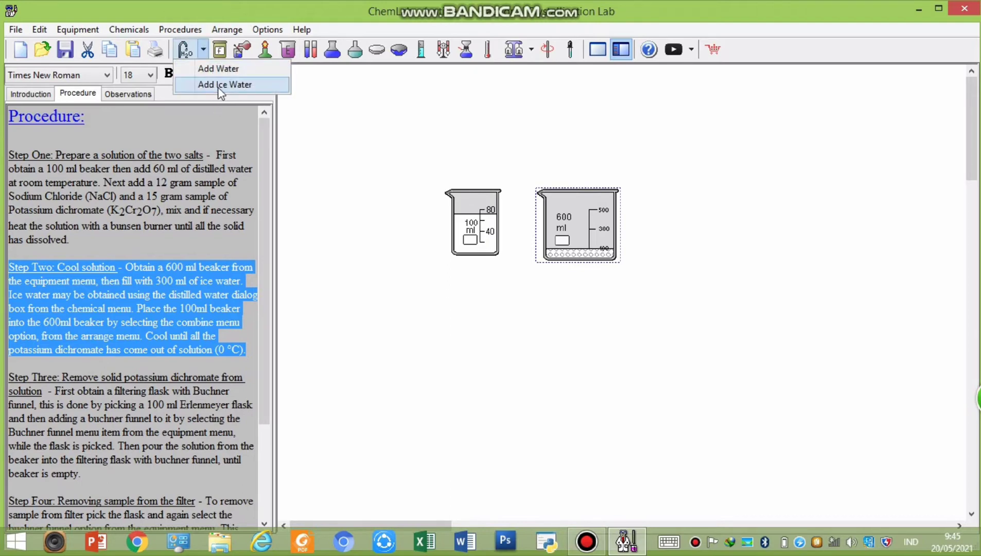
pyautogui.click(218, 87)
pyautogui.click(203, 51)
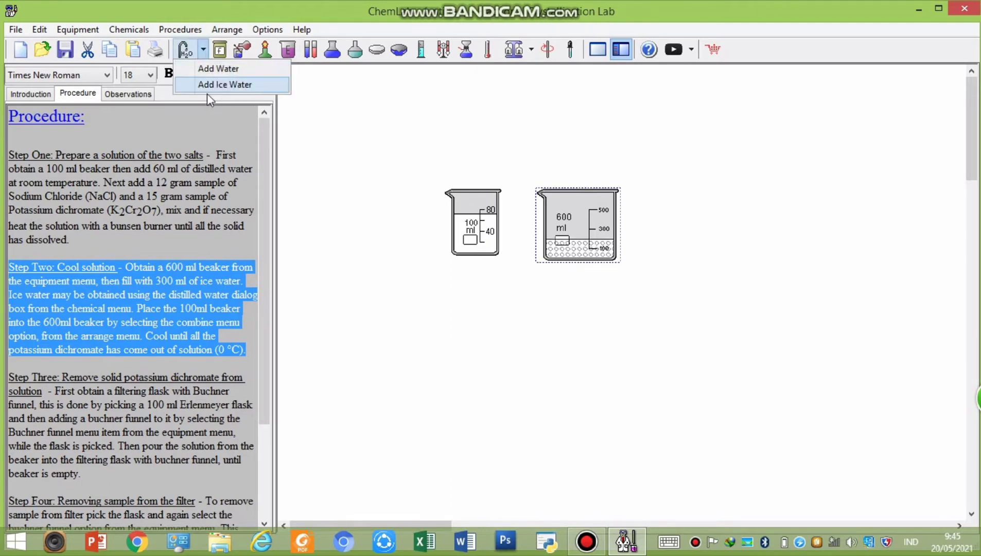
pyautogui.click(211, 90)
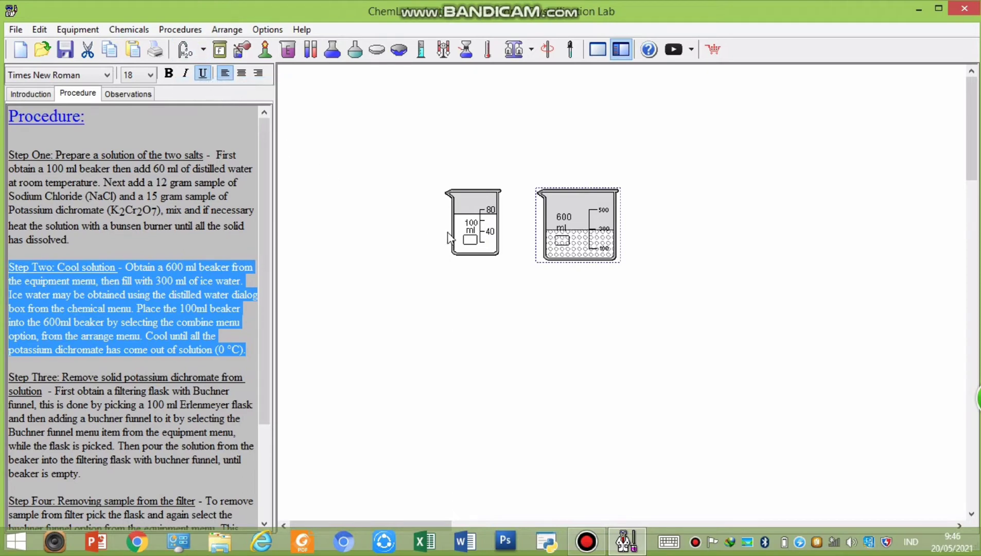
# Combine the 100 ml and 600 ml beakers so the salt solution cools in the ice bath until potassium dichromate crystallizes.
pyautogui.click(478, 194)
pyautogui.click(478, 194)
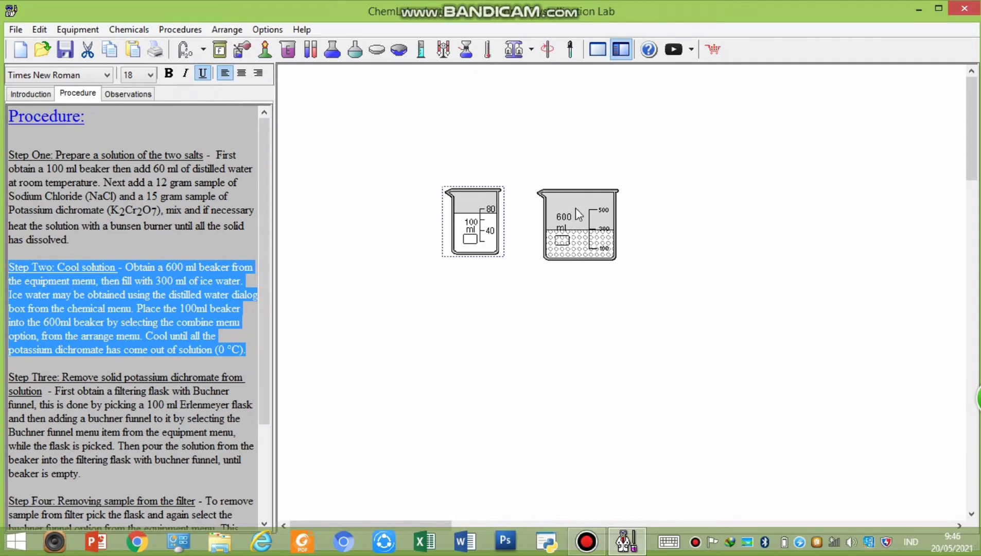
pyautogui.click(494, 161)
pyautogui.moveTo(382, 146); pyautogui.dragTo(700, 298)
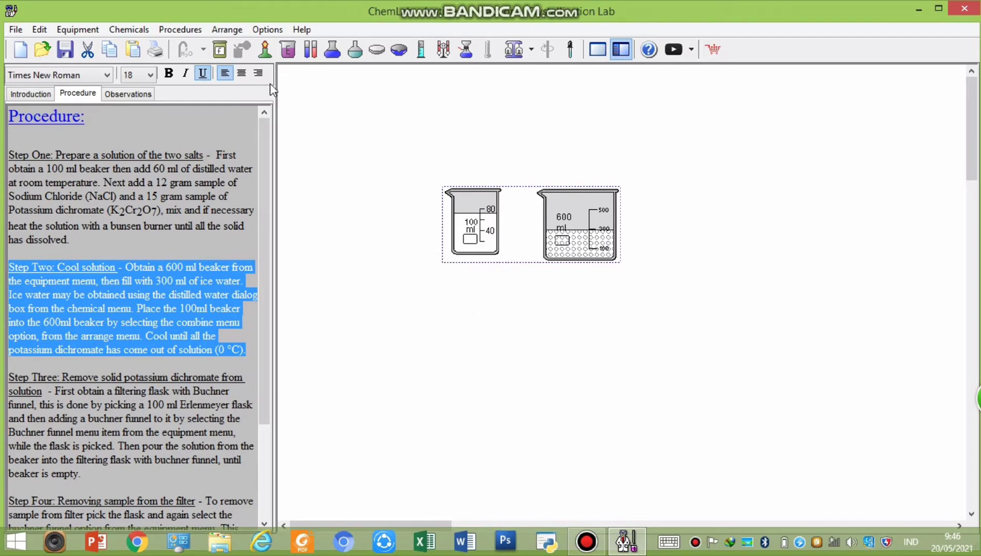
pyautogui.click(234, 30)
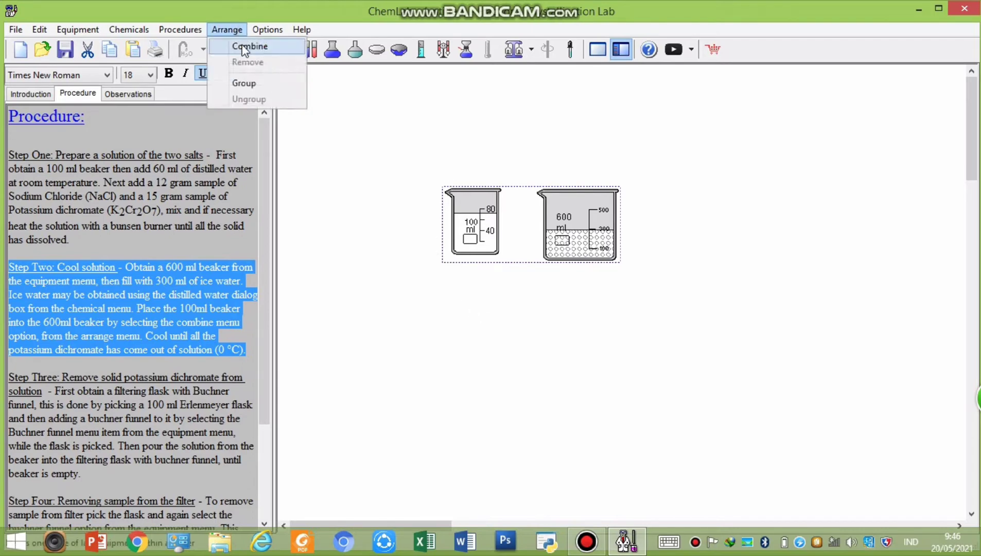
pyautogui.click(245, 48)
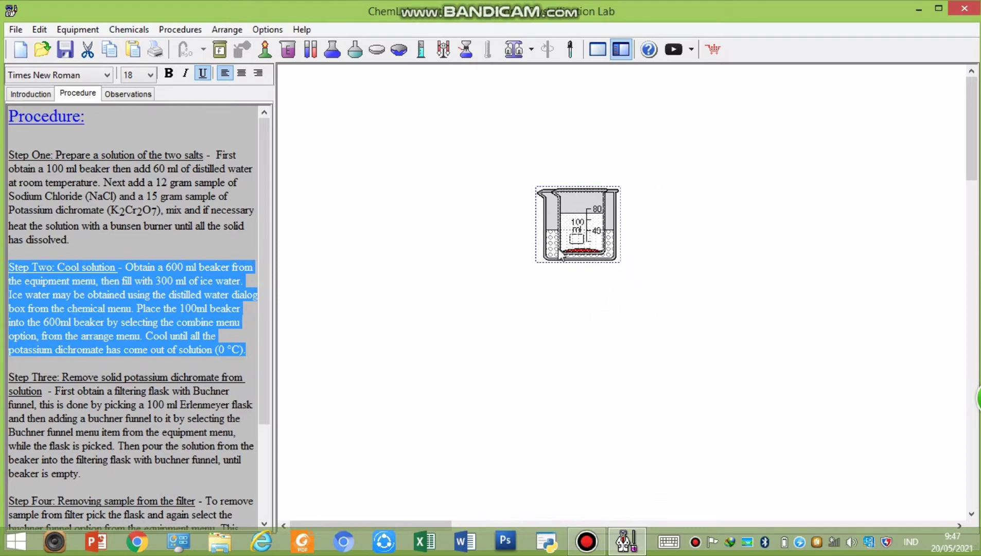
pyautogui.moveTo(578, 237); pyautogui.dragTo(581, 238)
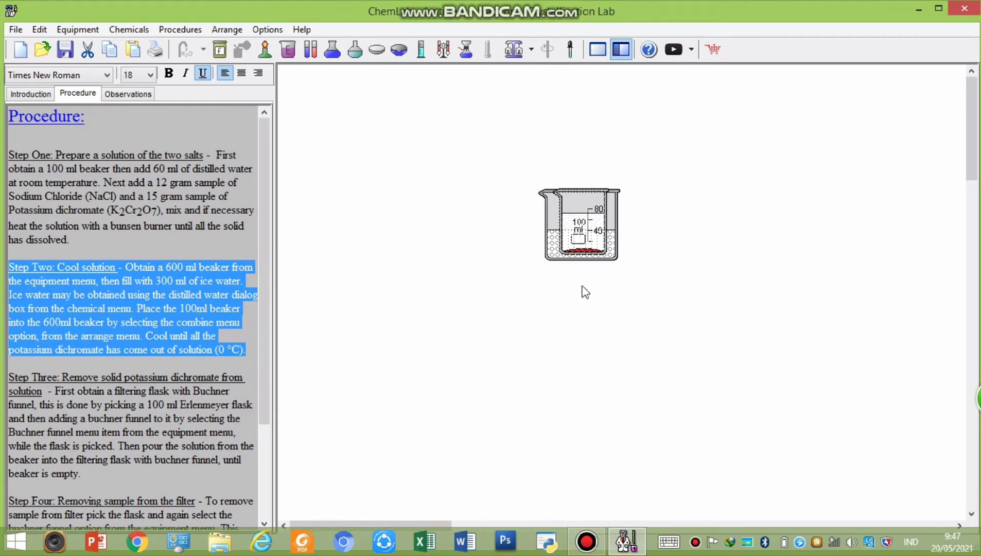
pyautogui.click(583, 239)
# Highlight the Step Three instructions on removing solid potassium dichromate from the solution.
pyautogui.moveTo(258, 248); pyautogui.dragTo(259, 351)
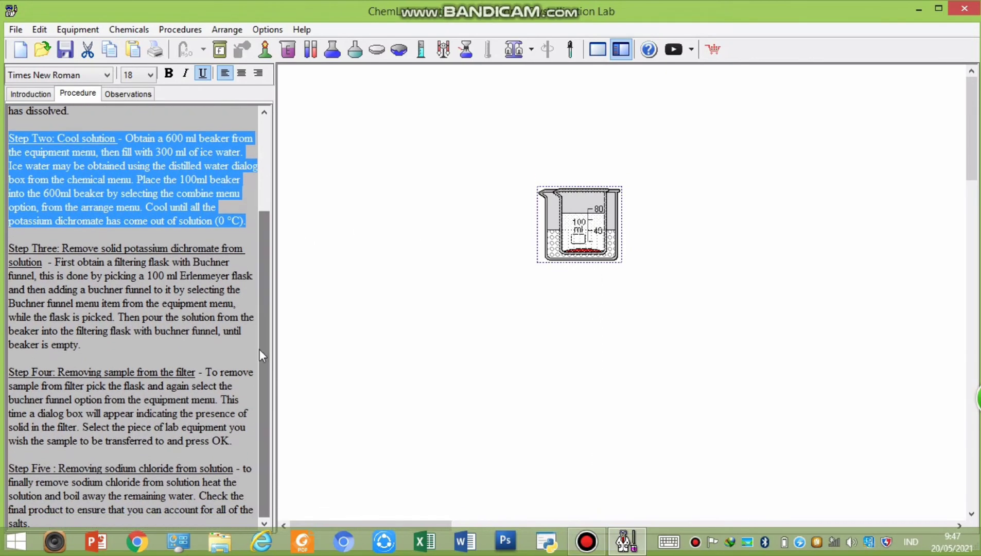
pyautogui.click(160, 261)
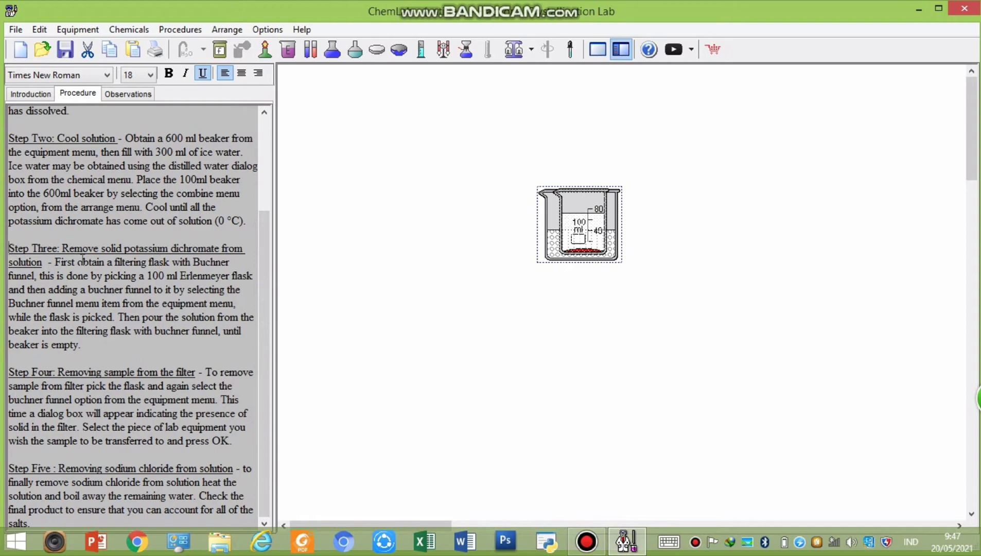
pyautogui.moveTo(10, 249); pyautogui.dragTo(104, 342)
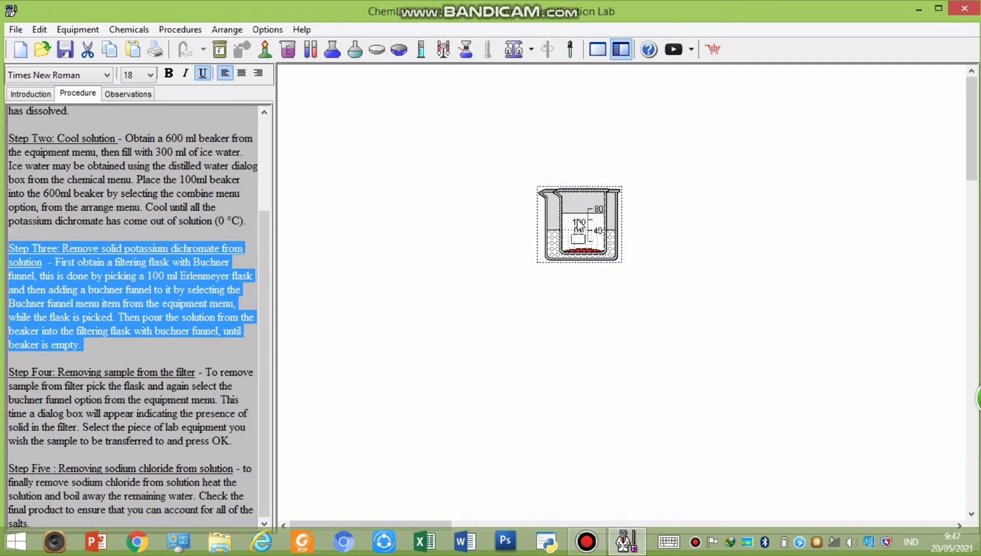
# Remove the 100 ml beaker from the ice bath and delete the 600 ml beaker.
pyautogui.click(227, 30)
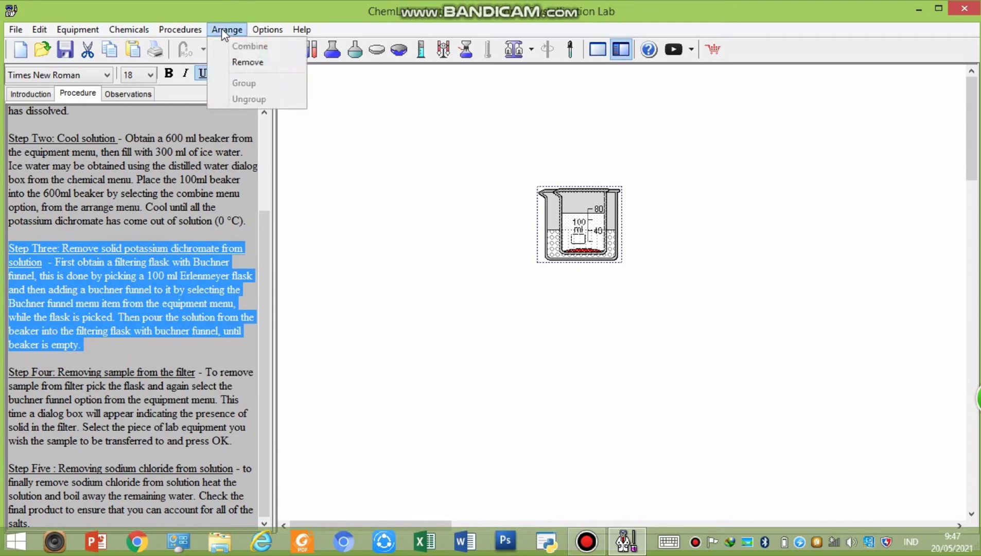
pyautogui.click(246, 62)
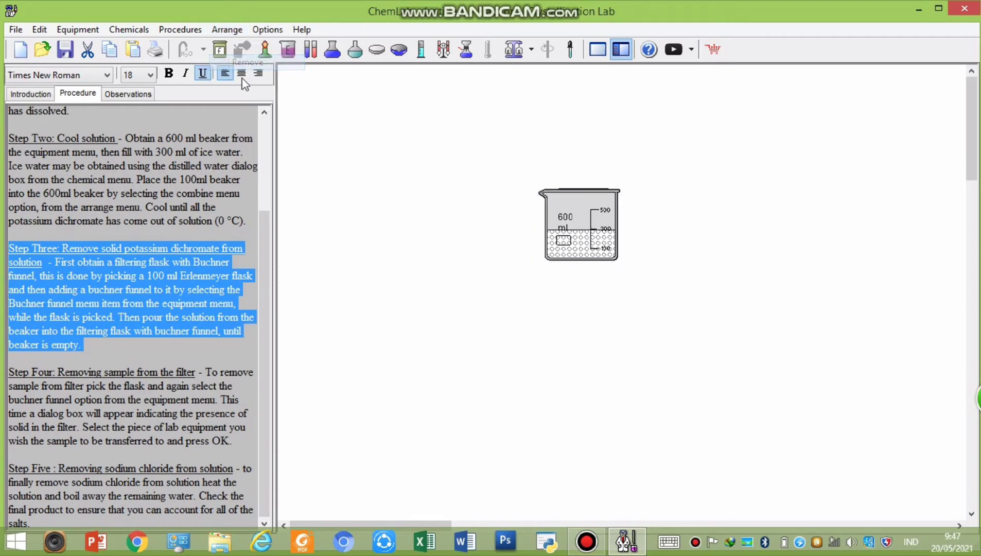
pyautogui.click(687, 242)
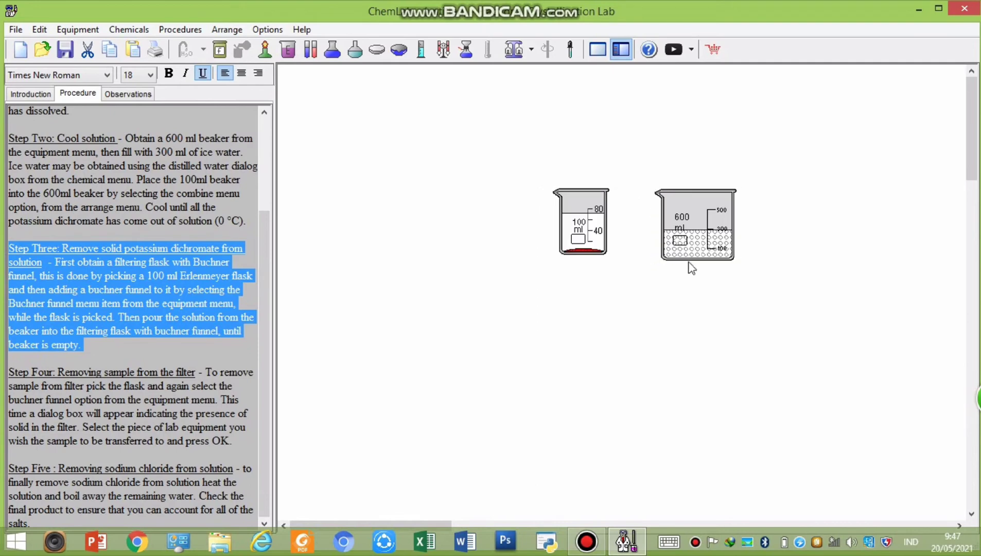
pyautogui.click(691, 234)
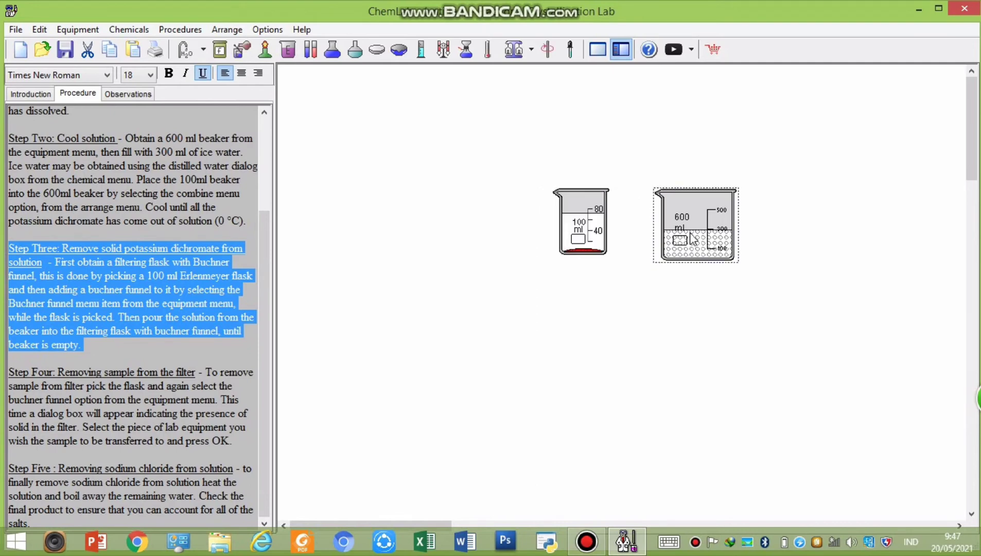
pyautogui.press('Delete')
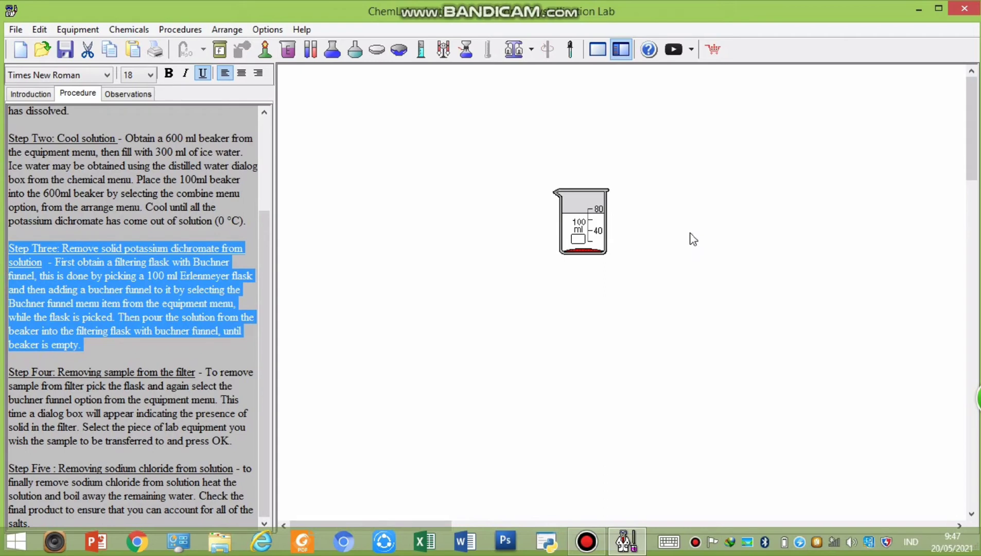
# Place a 100 ml Erlenmeyer flask to the left of the beaker and fit it with a Buchner funnel.
pyautogui.click(597, 240)
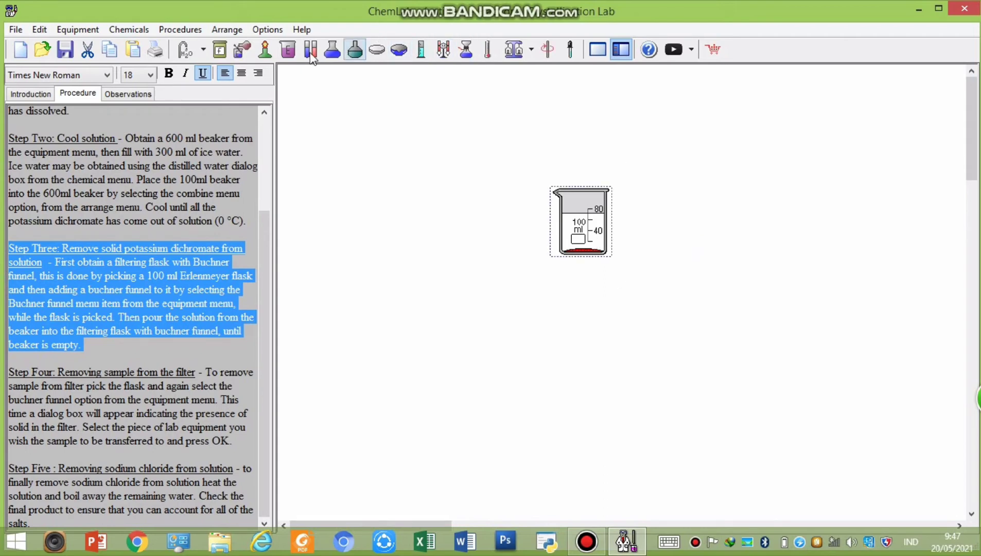
pyautogui.click(332, 49)
pyautogui.moveTo(429, 178); pyautogui.dragTo(441, 235)
pyautogui.click(466, 50)
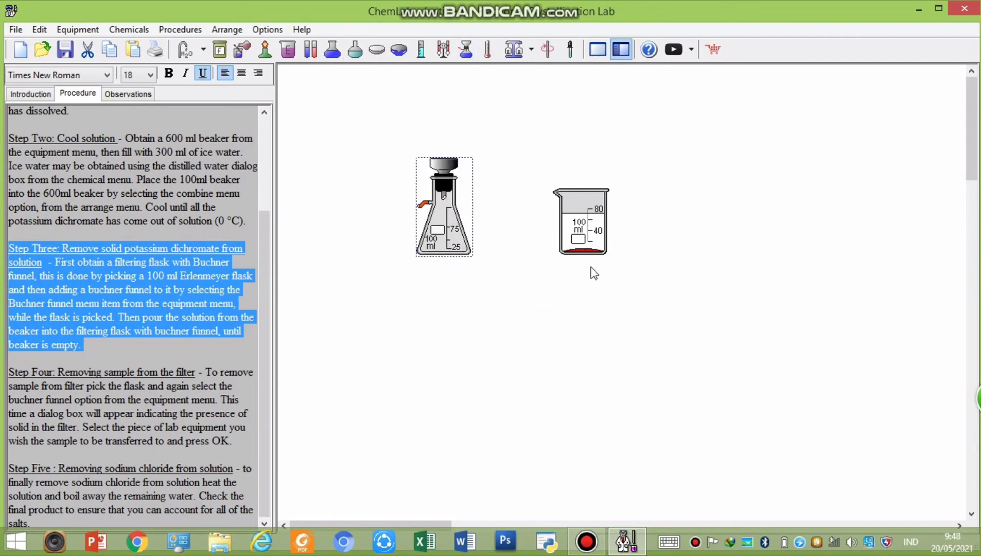
# Pour all of the beaker's contents into the filtering flask and delete the empty 100 ml beaker.
pyautogui.click(582, 232)
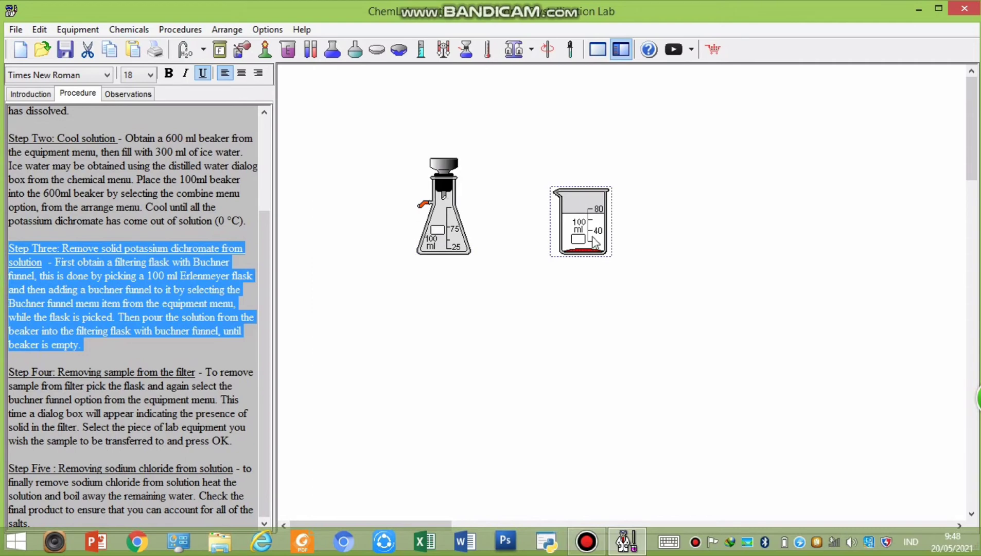
pyautogui.moveTo(595, 244); pyautogui.dragTo(490, 133)
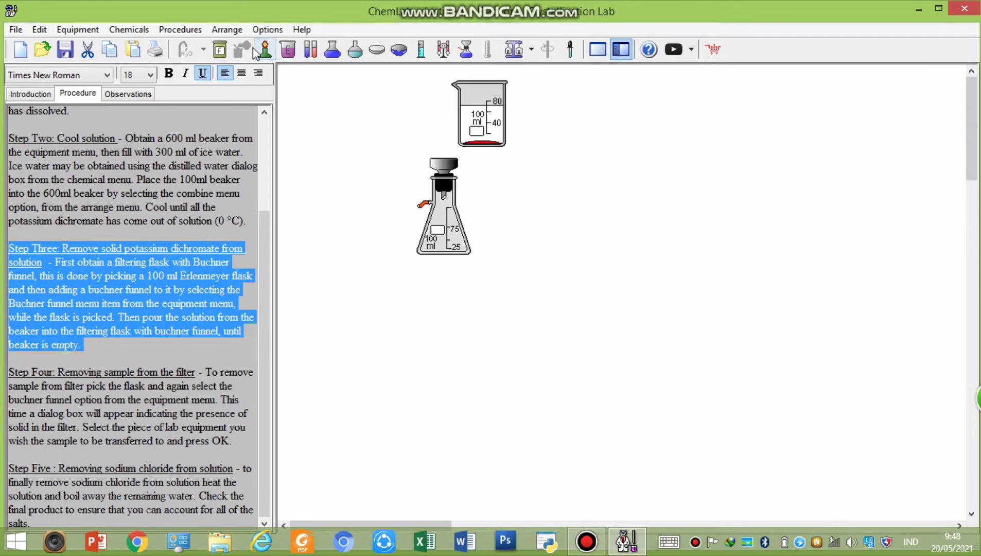
pyautogui.click(478, 115)
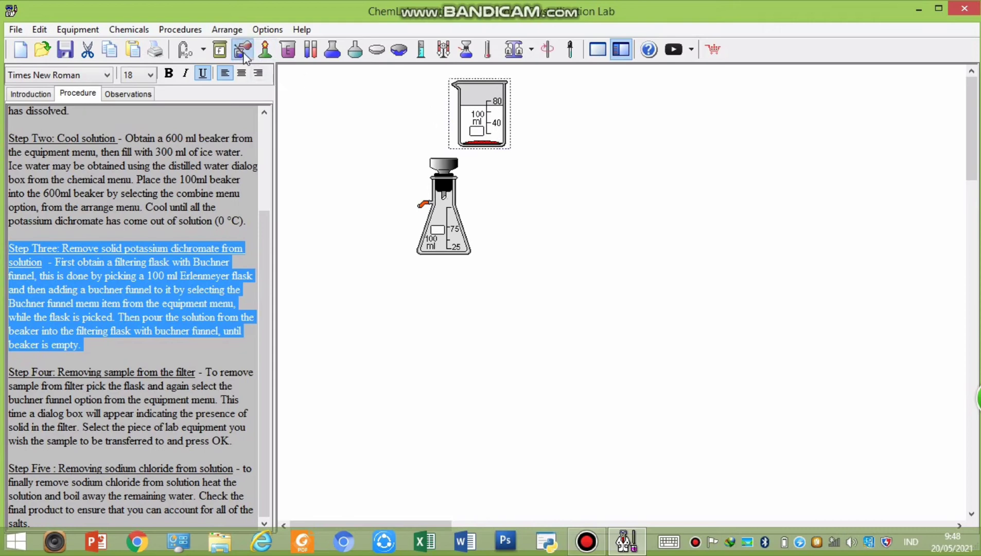
pyautogui.click(242, 49)
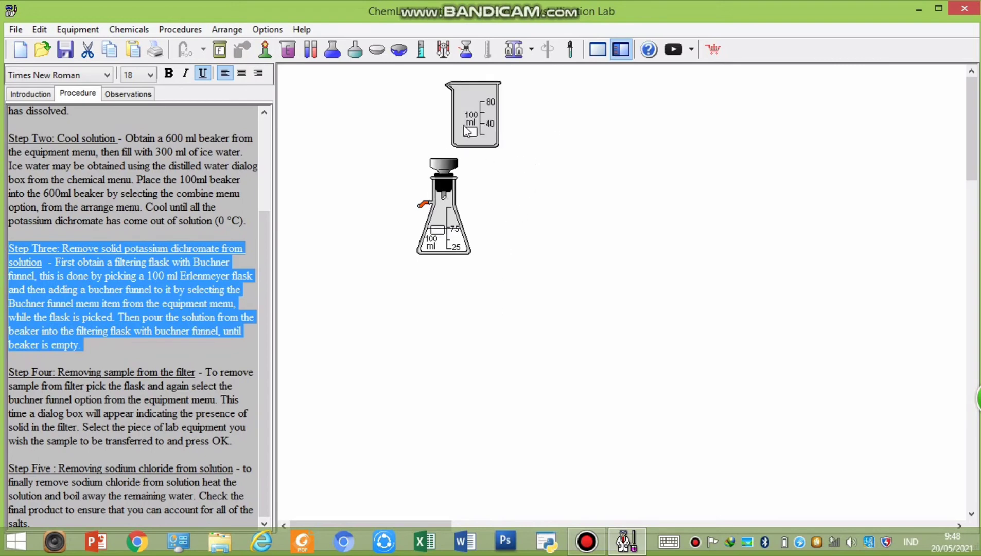
pyautogui.click(480, 120)
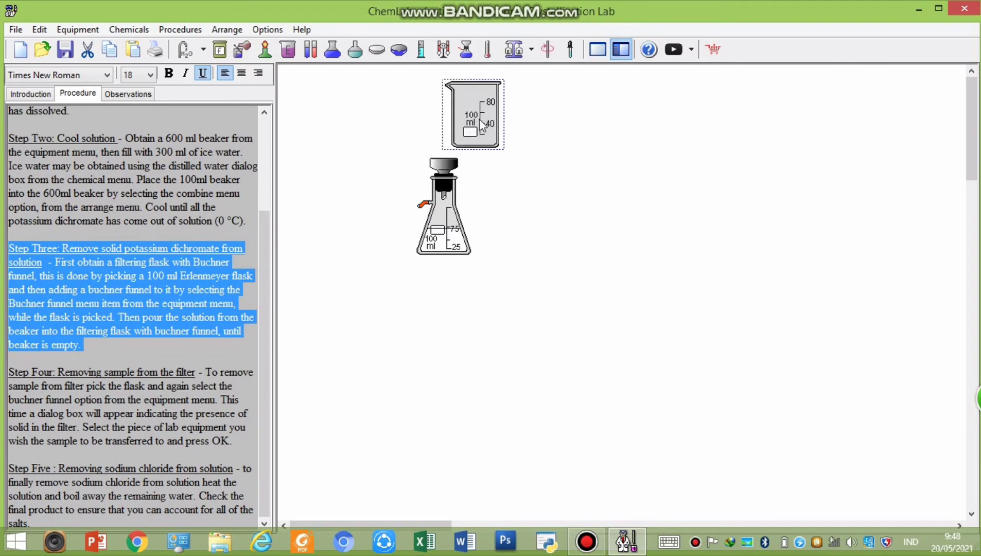
pyautogui.press('Delete')
# Highlight the Step Four instructions and place a watch glass to the right of the filtering flask.
pyautogui.click(143, 400)
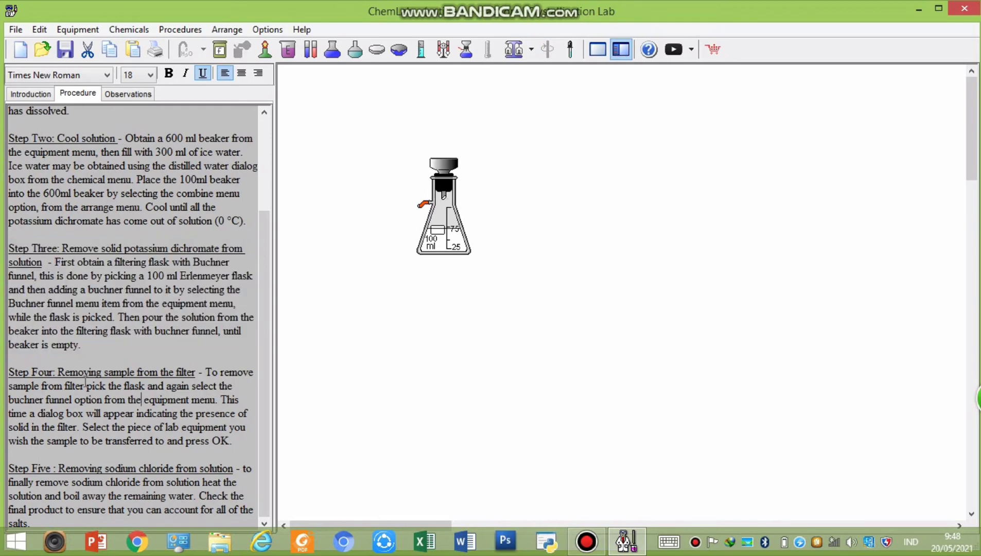
pyautogui.moveTo(8, 372); pyautogui.dragTo(256, 441)
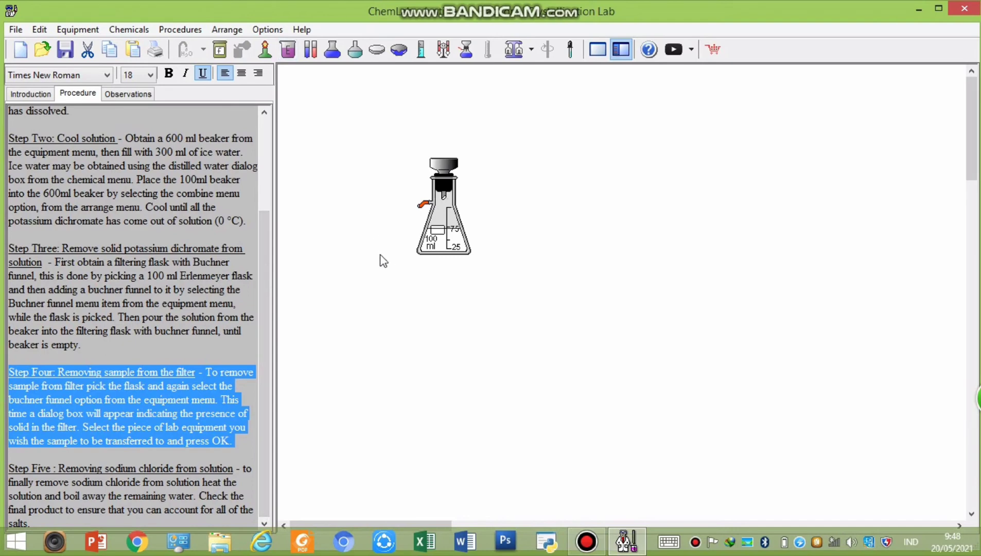
pyautogui.click(378, 52)
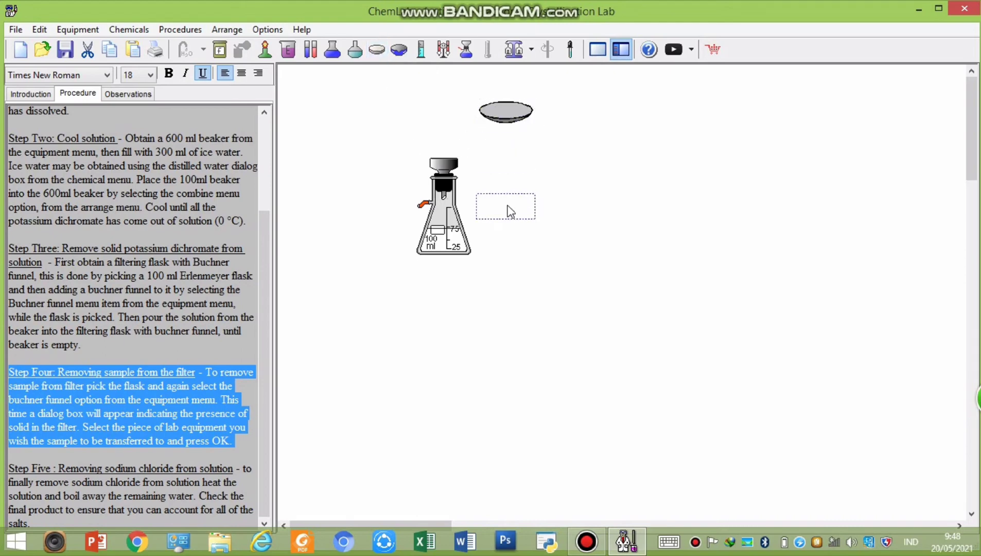
pyautogui.click(507, 205)
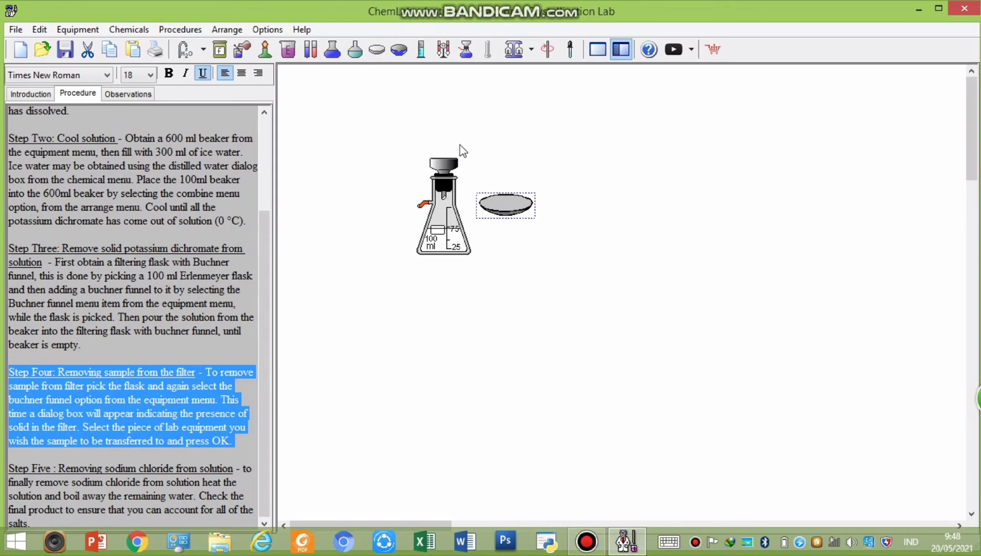
# Remove the Buchner funnel from the flask, placing its solid residue into the selected watch glass.
pyautogui.moveTo(341, 109); pyautogui.dragTo(590, 305)
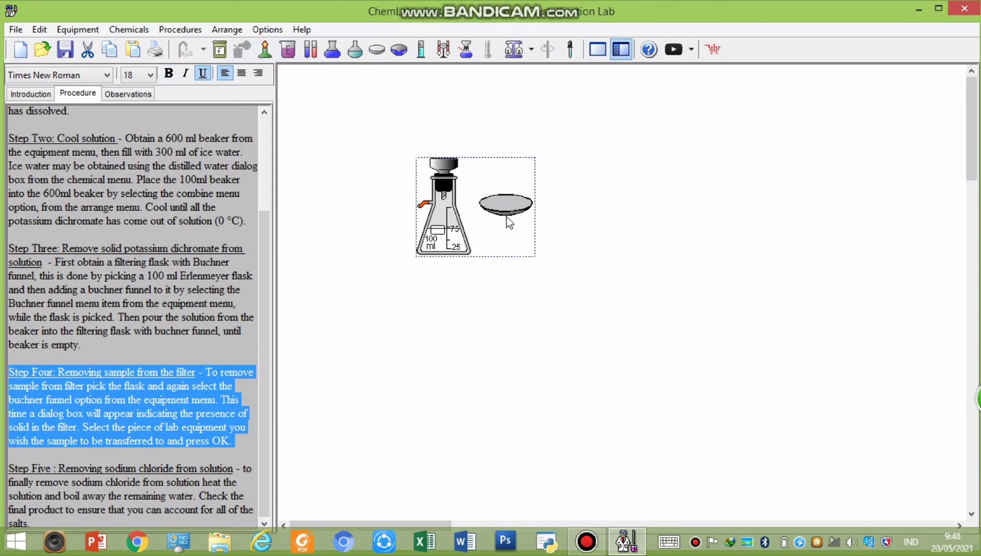
pyautogui.click(467, 50)
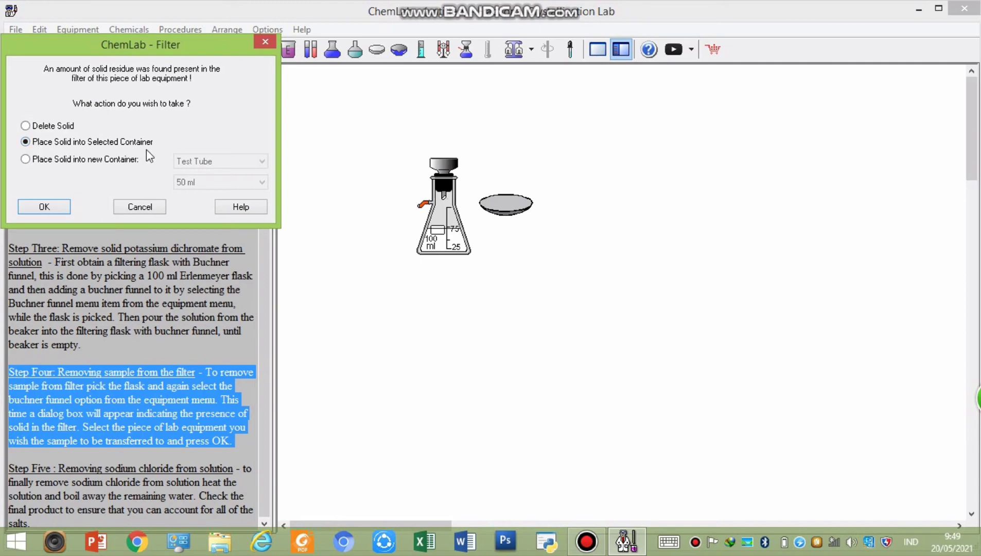
pyautogui.click(45, 207)
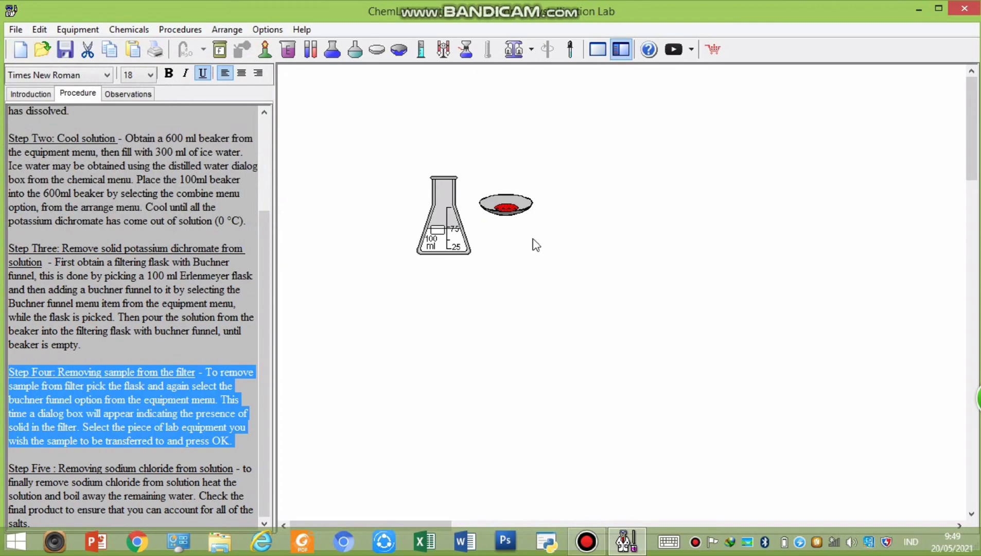
# Weigh the potassium dichromate sample in the watch glass and clear the Step Four text highlight.
pyautogui.click(523, 208)
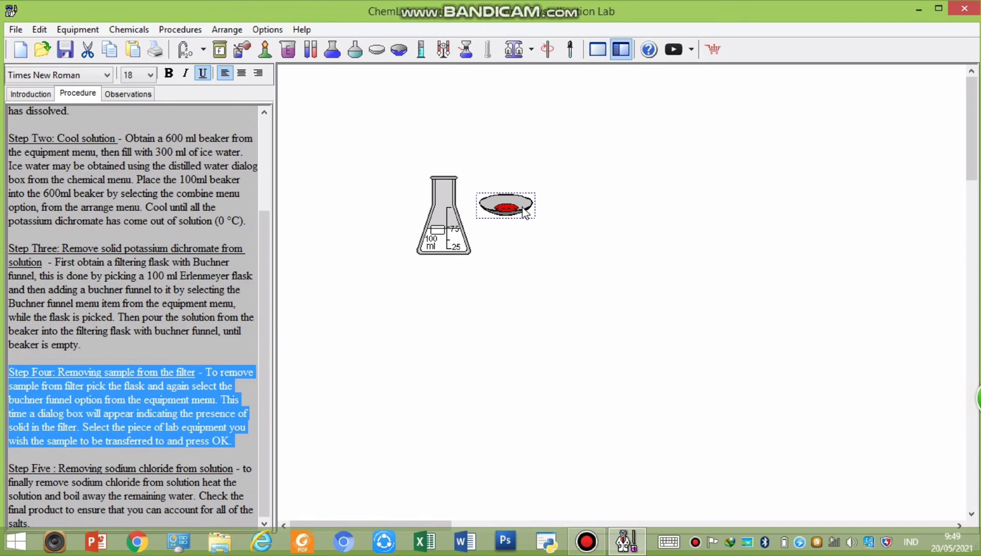
pyautogui.click(514, 49)
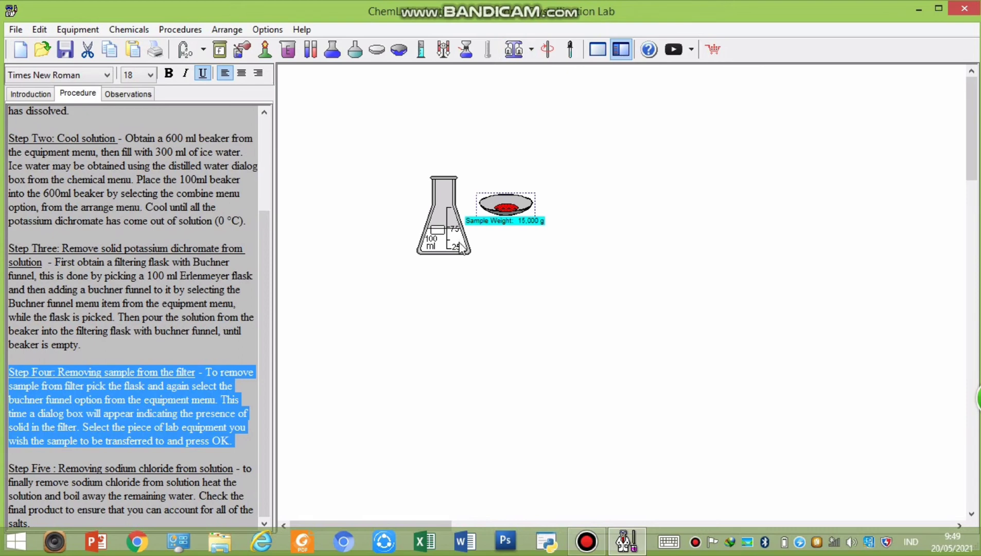
pyautogui.click(183, 373)
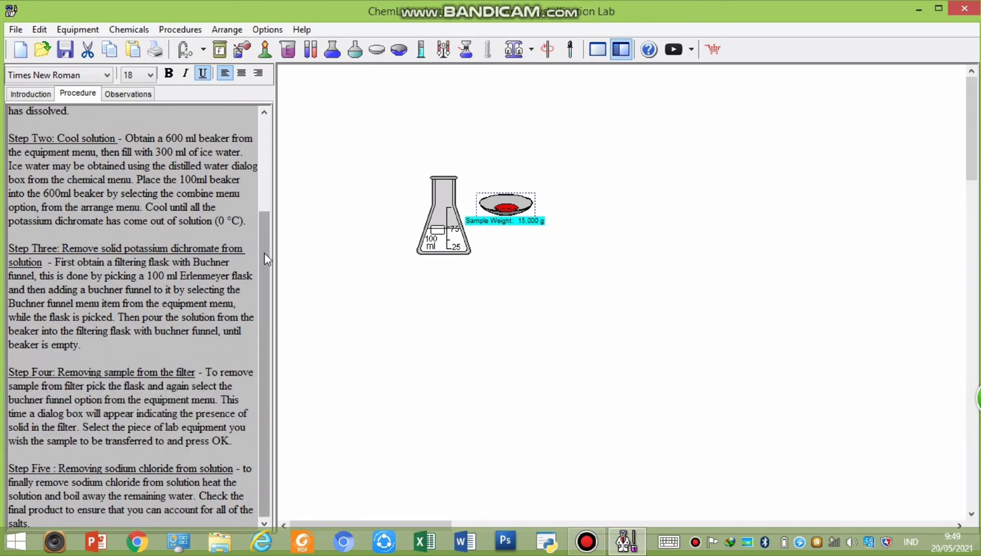
# Highlight the Step Five instructions and move the 100 ml Erlenmeyer flask slightly away from the watch glass.
pyautogui.moveTo(9, 468); pyautogui.dragTo(52, 524)
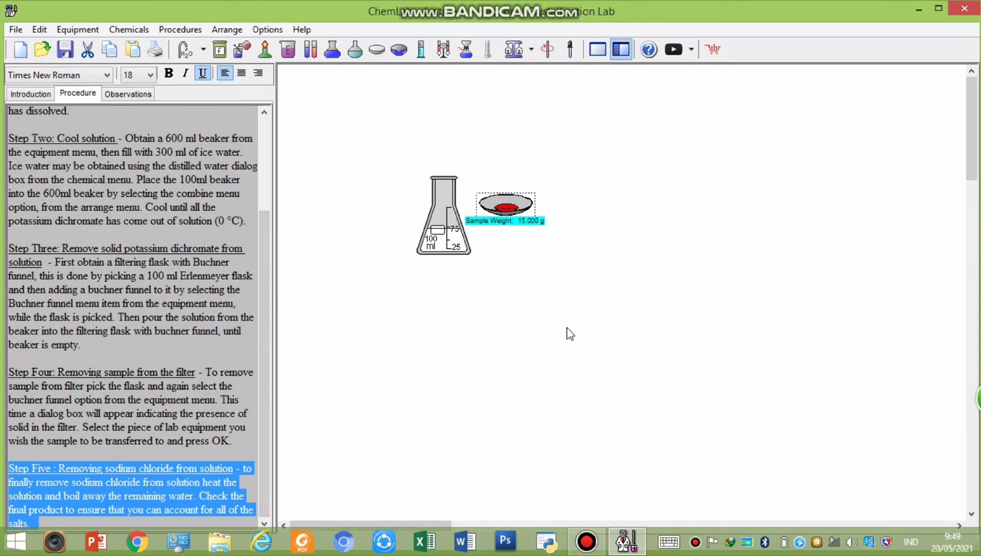
pyautogui.click(436, 243)
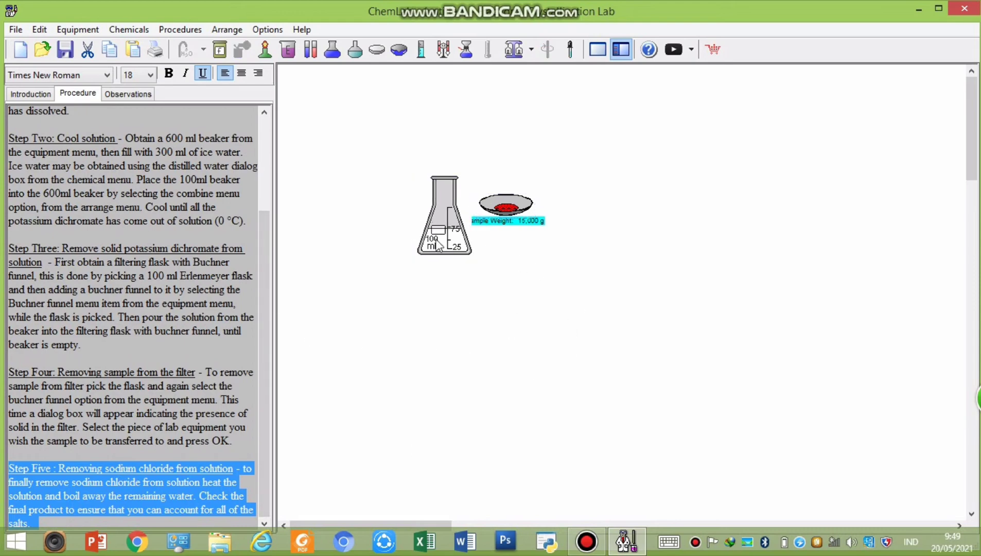
pyautogui.moveTo(437, 240); pyautogui.dragTo(414, 229)
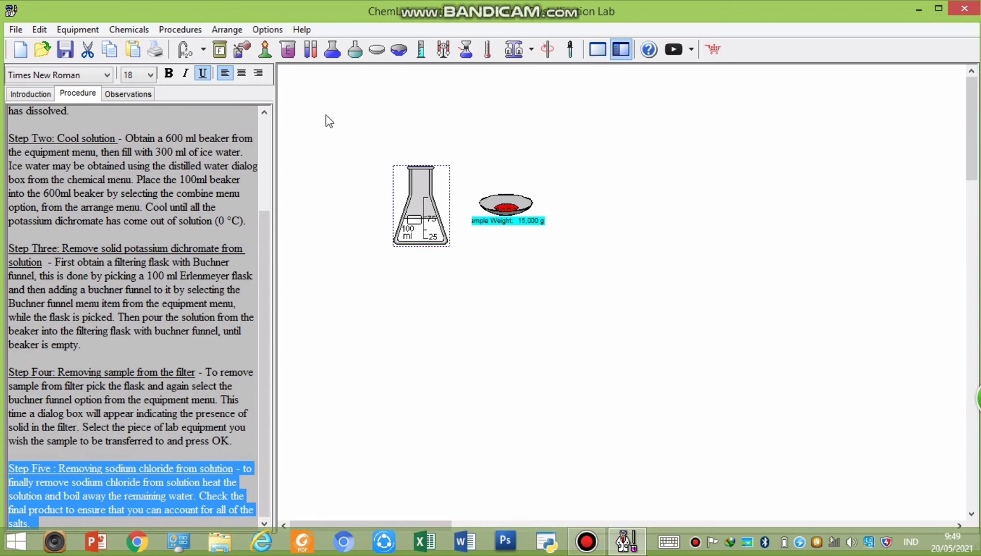
# Heat the solution in the Erlenmeyer flask with a Bunsen burner, removing the burner when heating is done.
pyautogui.click(265, 49)
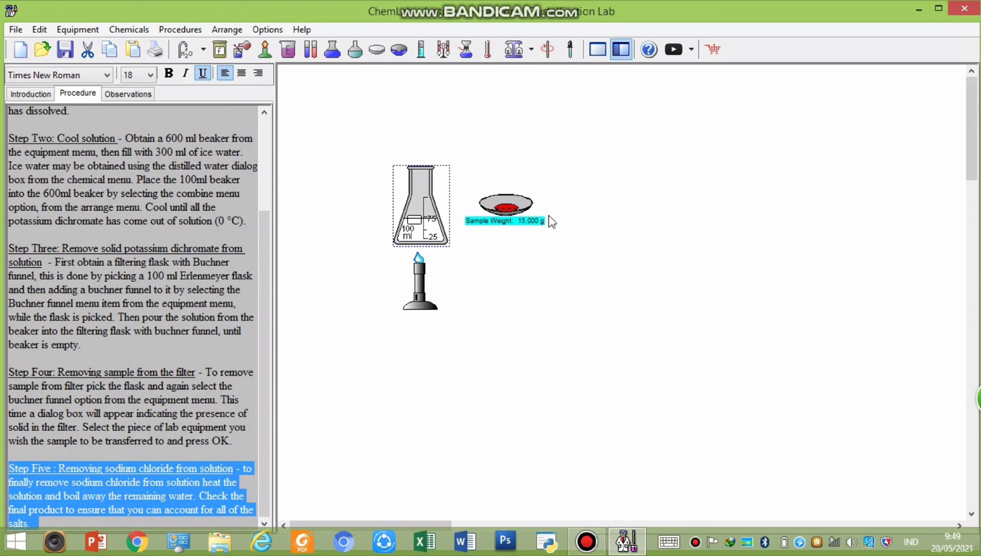
pyautogui.click(427, 278)
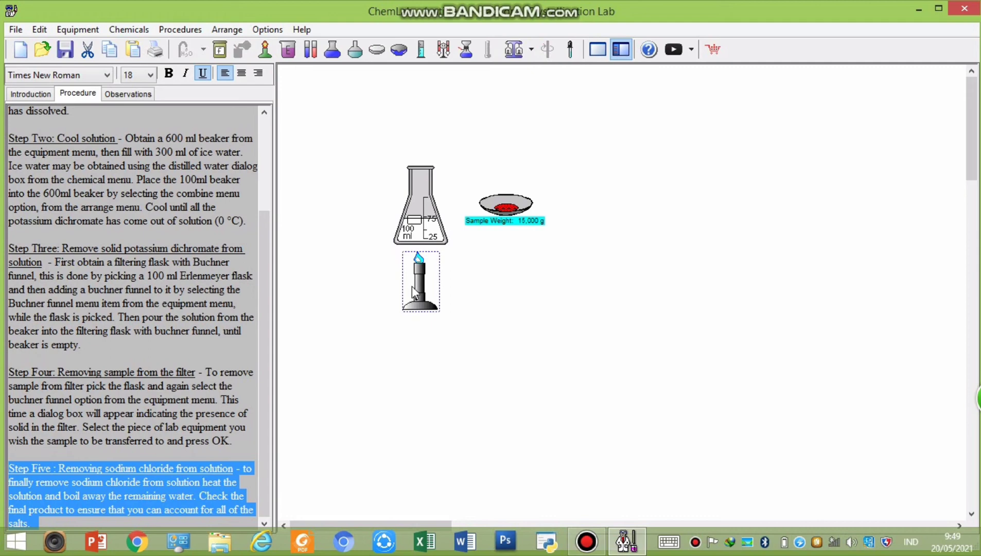
pyautogui.press('Delete')
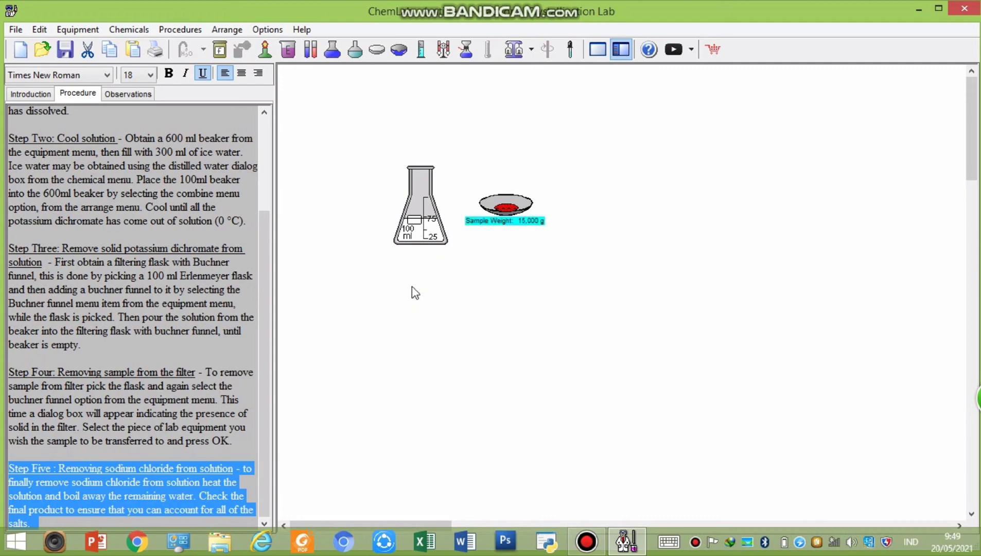
# Check the flask's chemical list and record 15 g of K2Cr2O7 and 12 g of NaCl recovered in the observations.
pyautogui.doubleClick(426, 233)
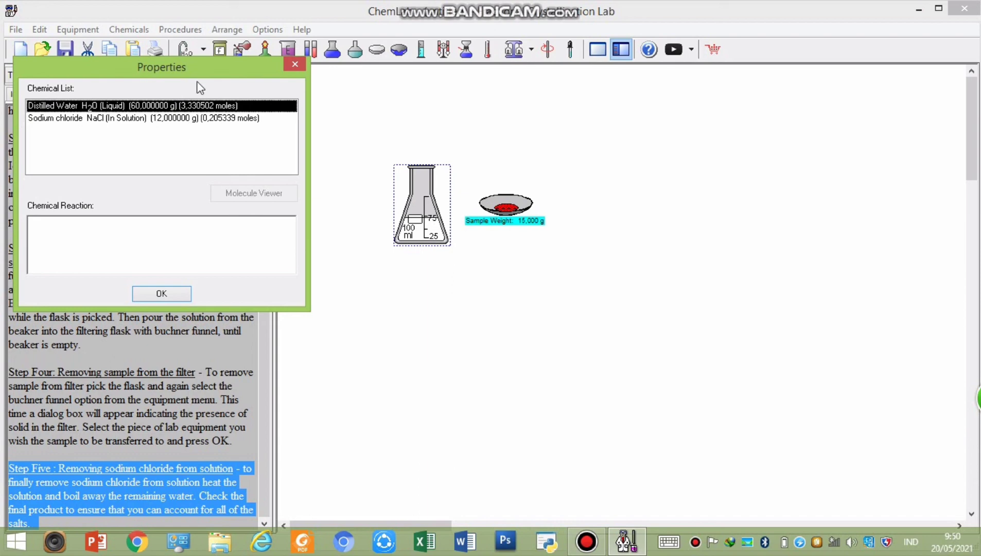
pyautogui.click(162, 294)
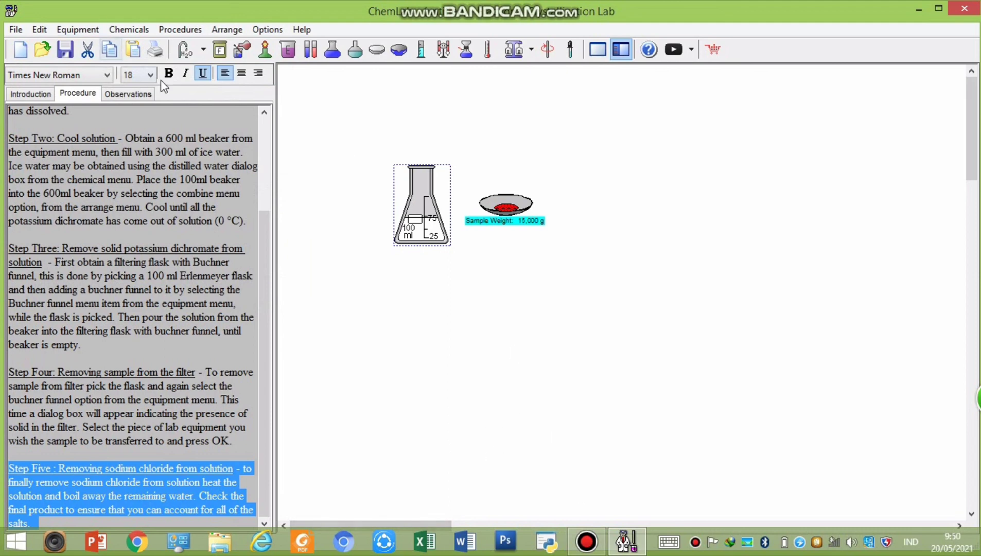
pyautogui.click(129, 95)
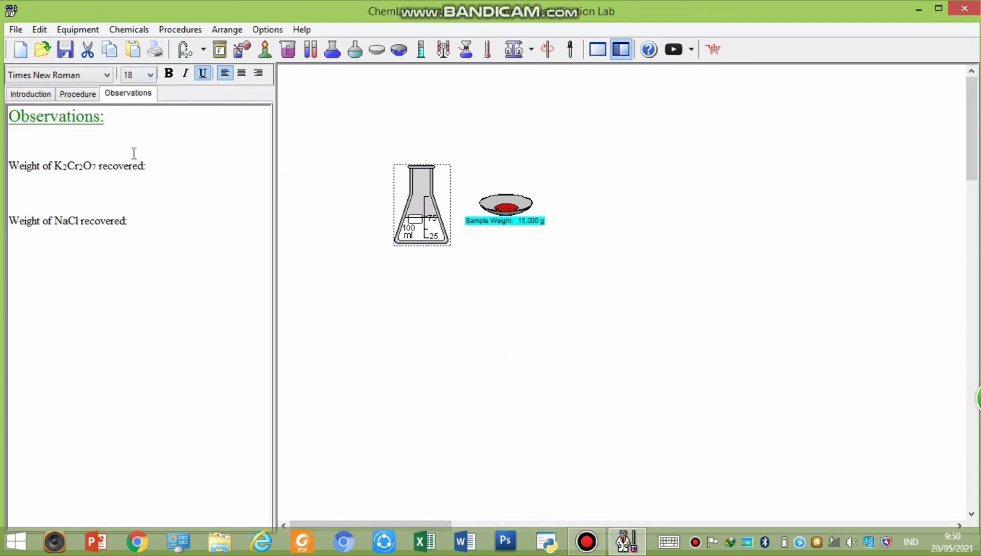
pyautogui.click(157, 166)
pyautogui.write('15 g')
pyautogui.click(142, 221)
pyautogui.write('12 g')
pyautogui.click(61, 98)
pyautogui.click(49, 95)
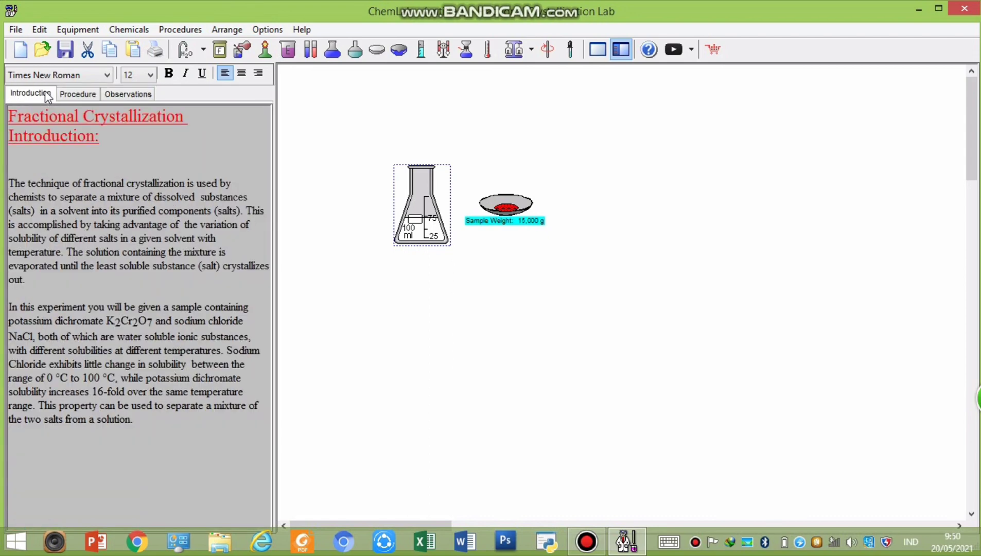